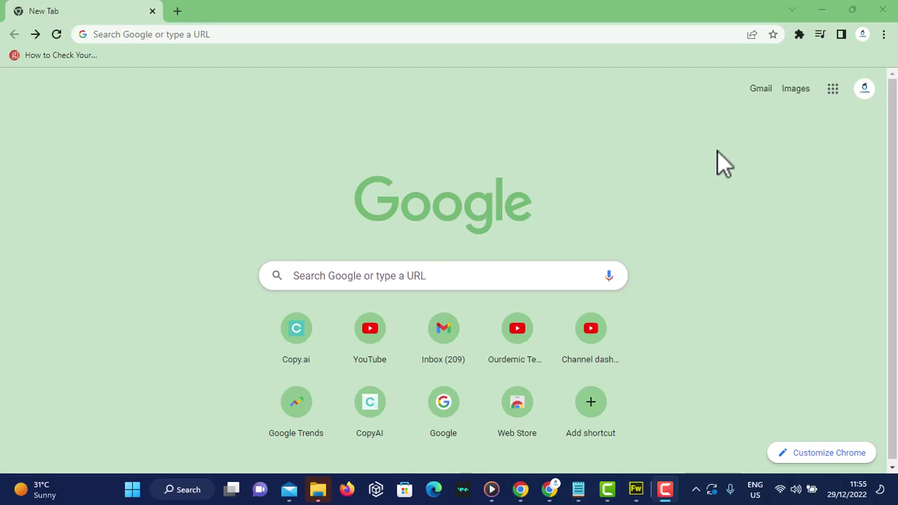
Launch Google Forms from the Google apps grid in Chrome
{"action": "left_click", "coordinate": [834, 93]}
{"action": "scroll", "coordinate": [818, 267], "scroll_direction": "down", "scroll_amount": 3}
{"action": "scroll", "coordinate": [818, 267], "scroll_direction": "down", "scroll_amount": 4}
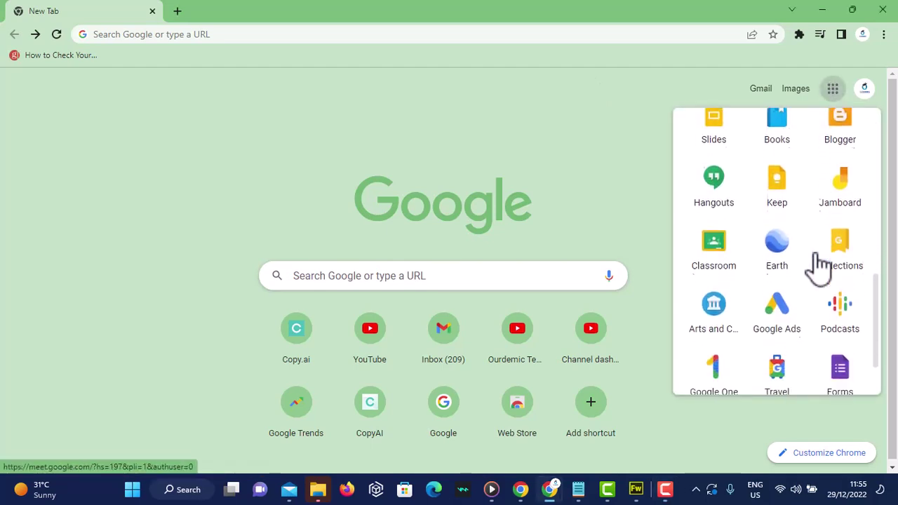
{"action": "scroll", "coordinate": [818, 266], "scroll_direction": "down", "scroll_amount": 1}
{"action": "left_click", "coordinate": [852, 313]}
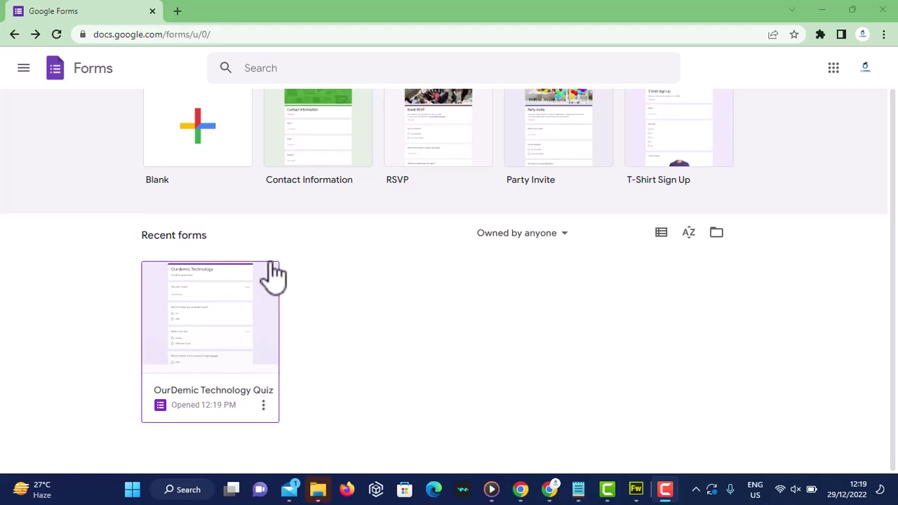
Open the OurDemic Technology Quiz from Recent forms and review its questions
{"action": "left_click", "coordinate": [198, 127]}
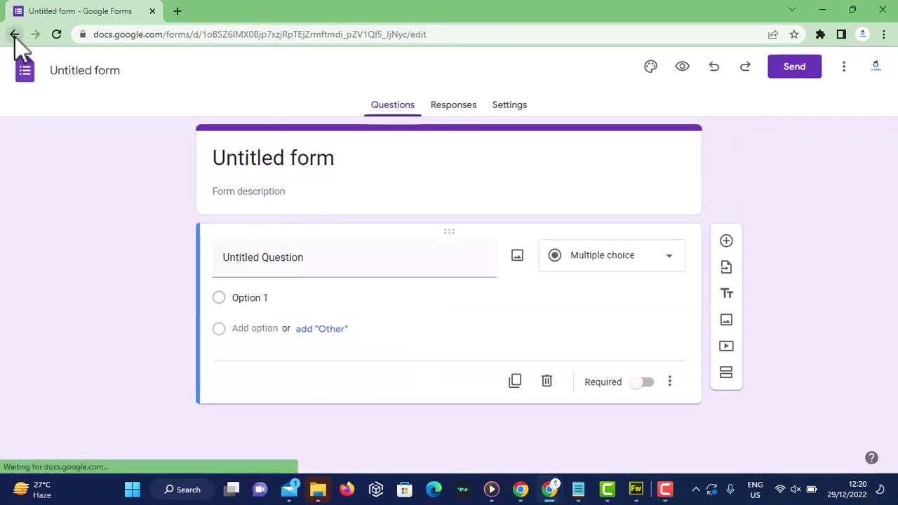
{"action": "left_click", "coordinate": [14, 35]}
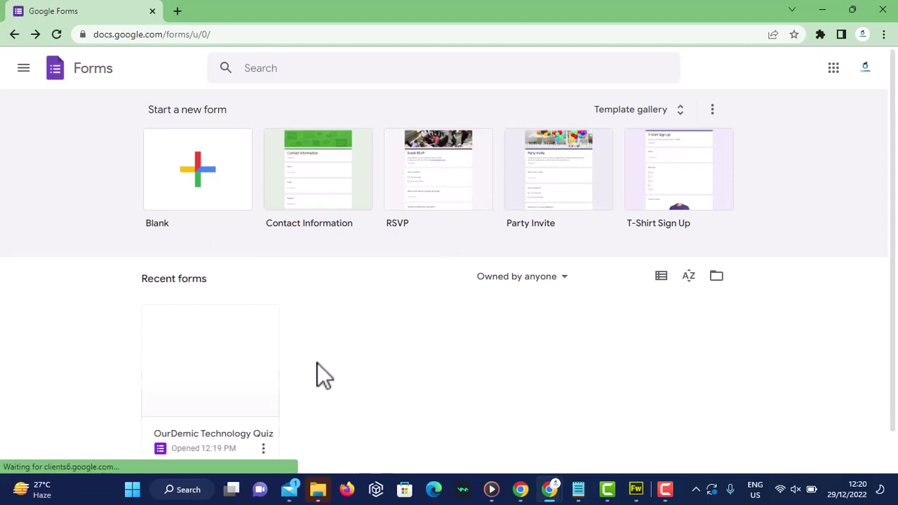
{"action": "left_click", "coordinate": [226, 385]}
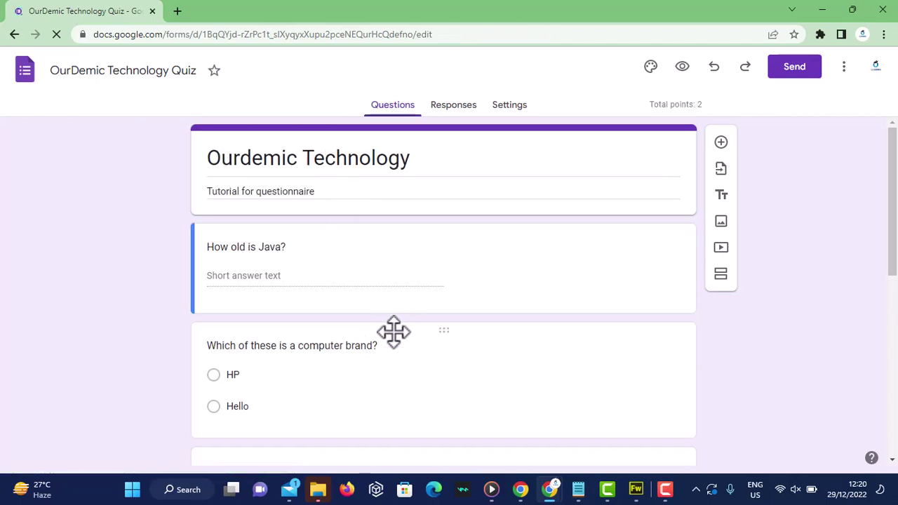
{"action": "scroll", "coordinate": [393, 331], "scroll_direction": "down", "scroll_amount": 2}
{"action": "scroll", "coordinate": [393, 332], "scroll_direction": "down", "scroll_amount": 1}
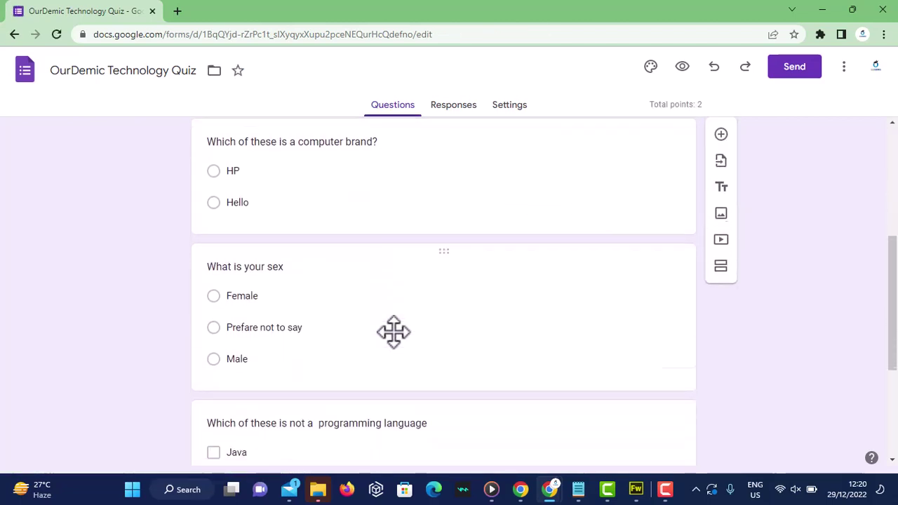
{"action": "scroll", "coordinate": [393, 332], "scroll_direction": "down", "scroll_amount": 2}
{"action": "scroll", "coordinate": [393, 332], "scroll_direction": "down", "scroll_amount": 1}
{"action": "scroll", "coordinate": [394, 332], "scroll_direction": "up", "scroll_amount": 6}
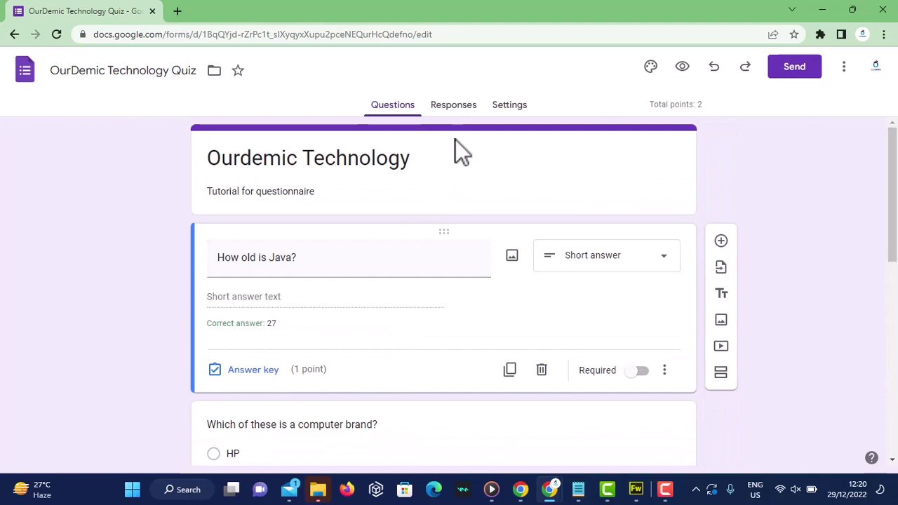
Toggle 'Make this a quiz' off and back on in Settings, resetting total points to 0
{"action": "left_click", "coordinate": [511, 112]}
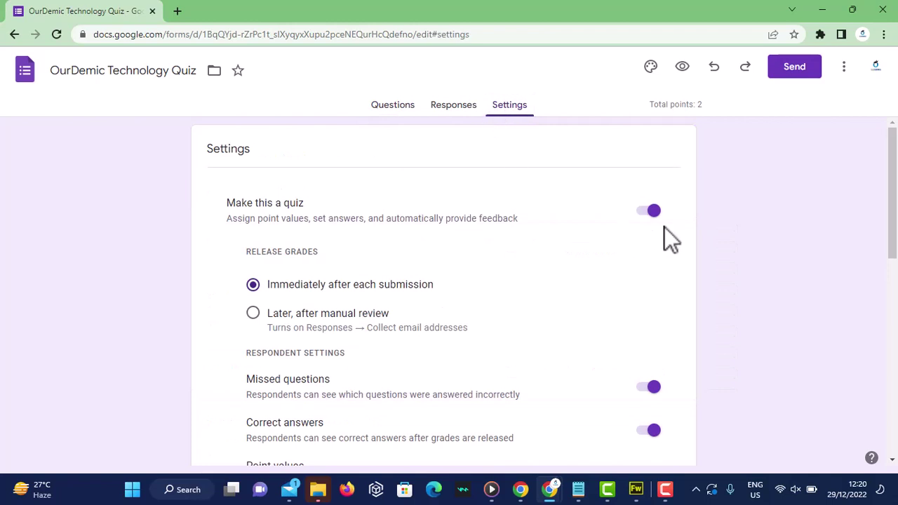
{"action": "left_click", "coordinate": [649, 211]}
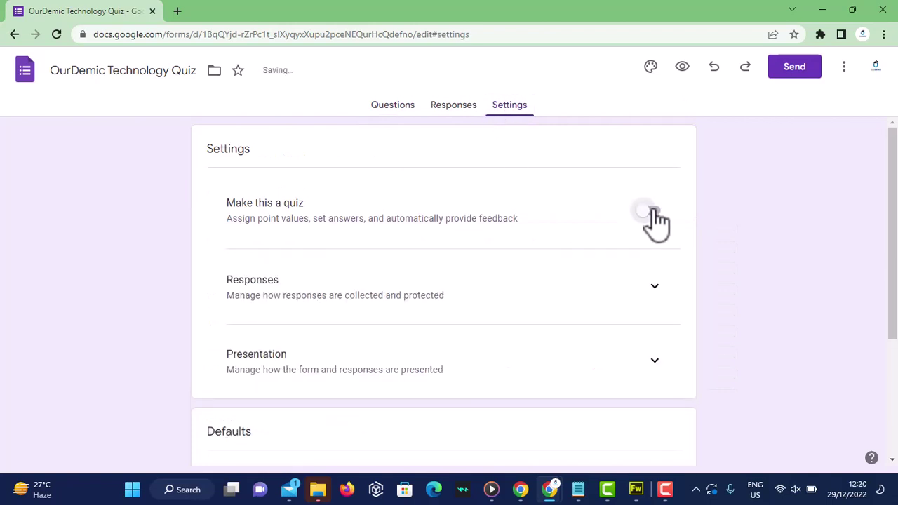
{"action": "left_click", "coordinate": [652, 212]}
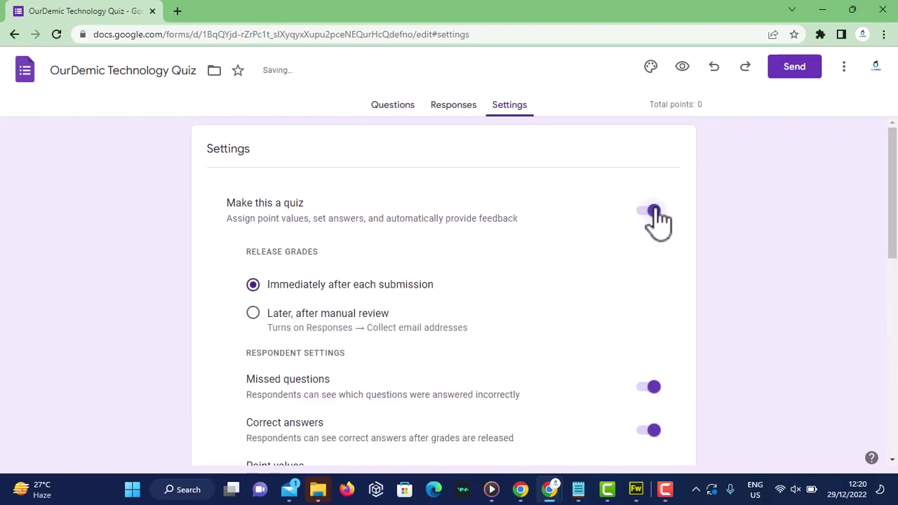
{"action": "scroll", "coordinate": [613, 326], "scroll_direction": "down", "scroll_amount": 5}
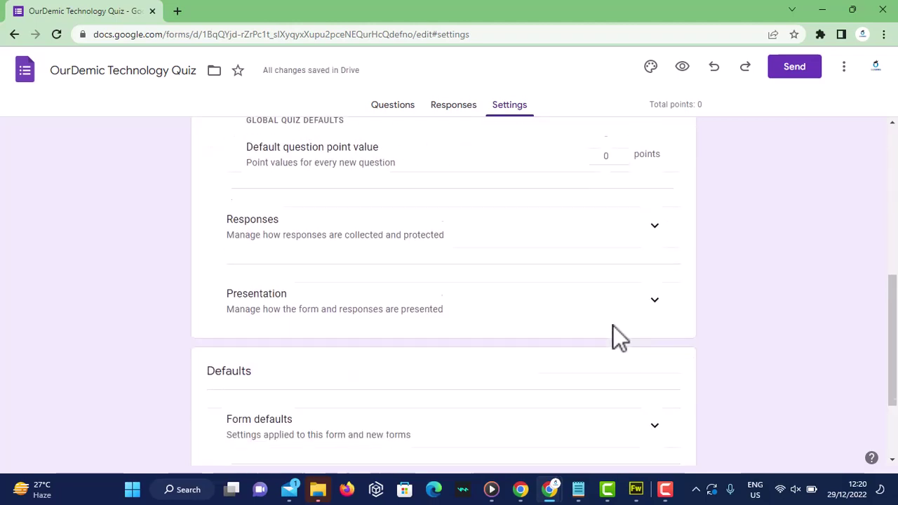
{"action": "scroll", "coordinate": [613, 325], "scroll_direction": "up", "scroll_amount": 5}
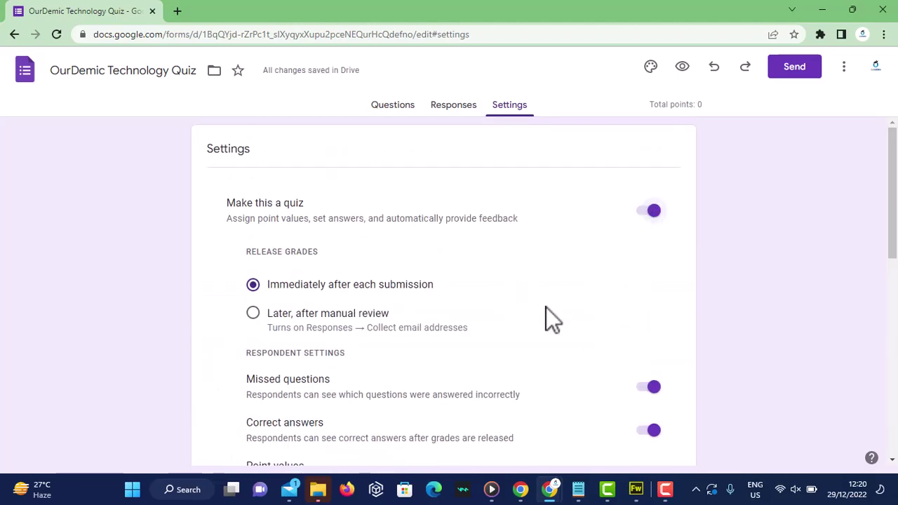
Set the 'How old is Java?' answer key to 27, worth 2 points, other answers incorrect
{"action": "left_click", "coordinate": [384, 109]}
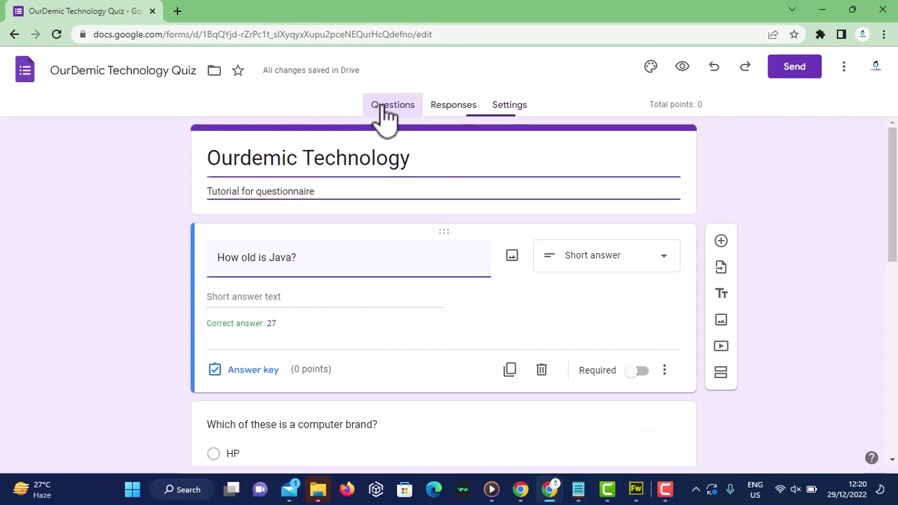
{"action": "scroll", "coordinate": [439, 338], "scroll_direction": "down", "scroll_amount": 3}
{"action": "scroll", "coordinate": [439, 337], "scroll_direction": "up", "scroll_amount": 1}
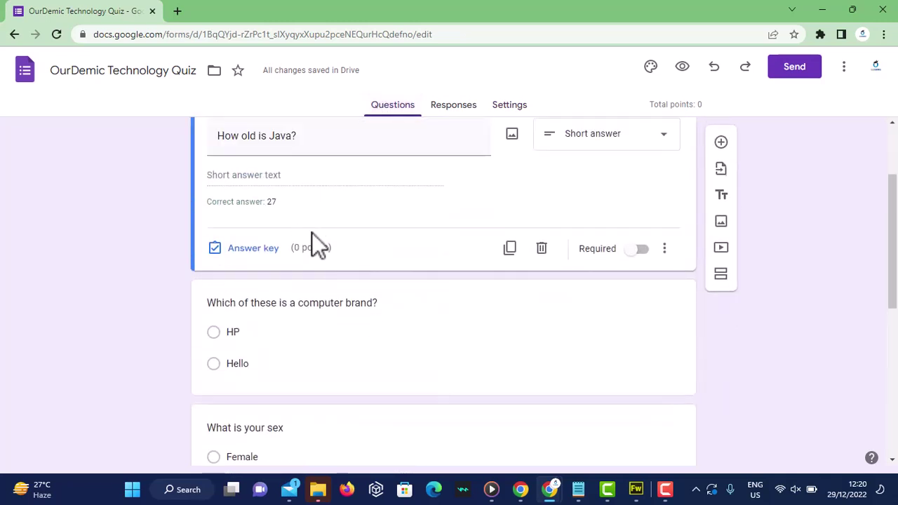
{"action": "left_click", "coordinate": [259, 253]}
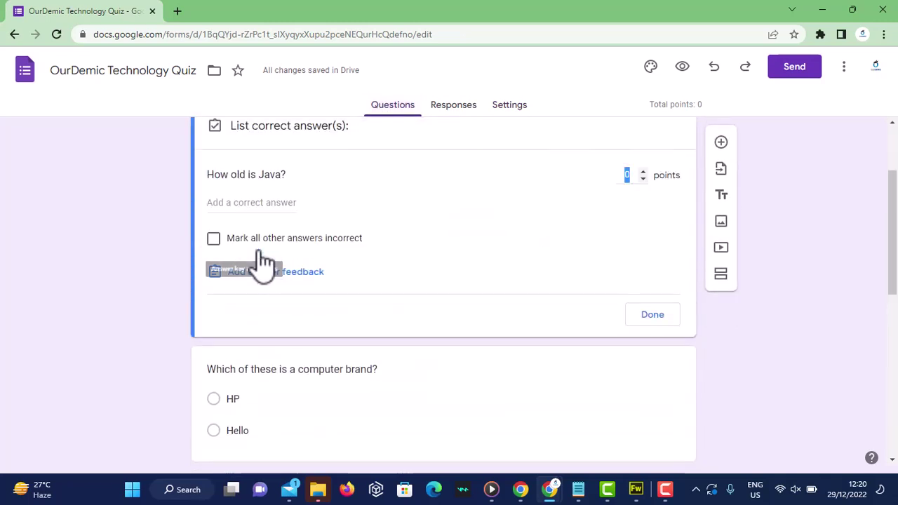
{"action": "left_click", "coordinate": [267, 203]}
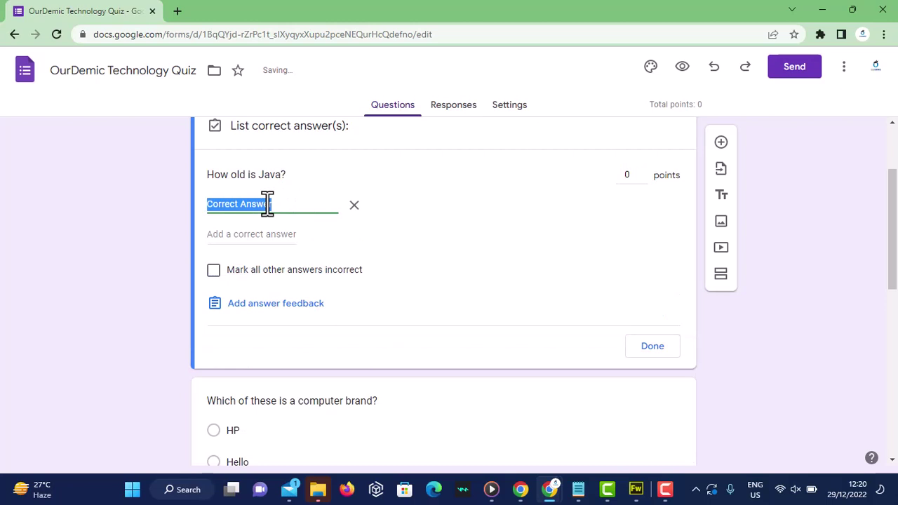
{"action": "type", "text": "27"}
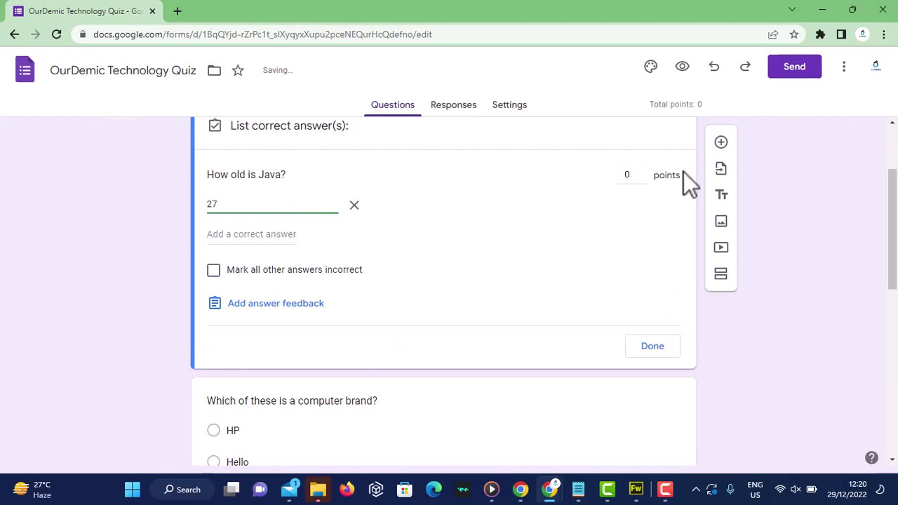
{"action": "left_click", "coordinate": [642, 173]}
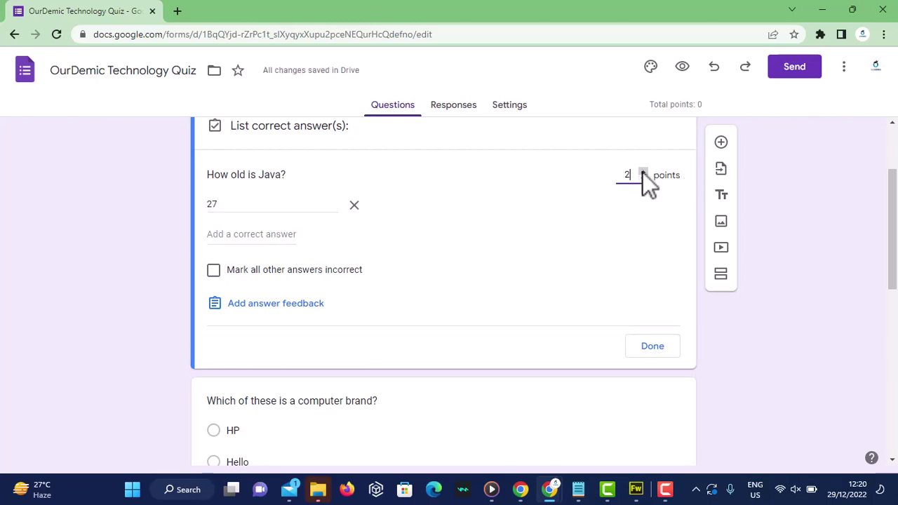
{"action": "left_click", "coordinate": [215, 271]}
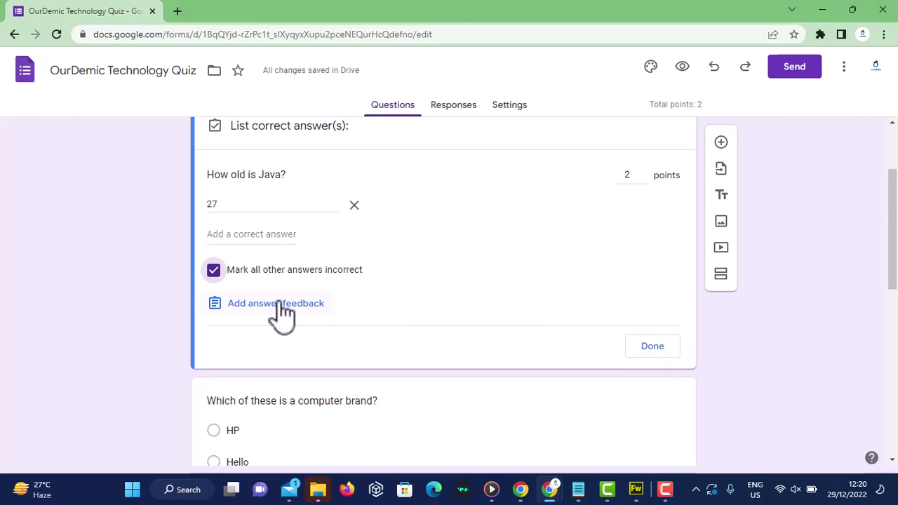
{"action": "left_click", "coordinate": [652, 351]}
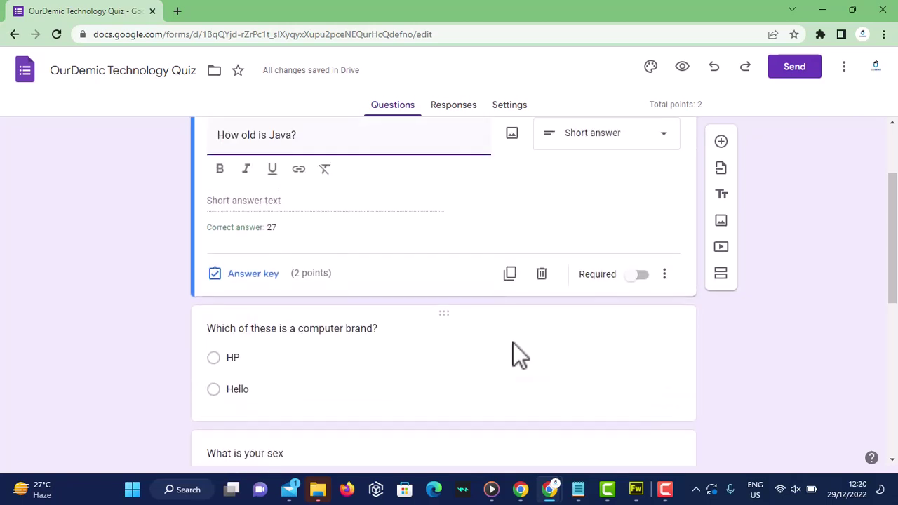
{"action": "left_click", "coordinate": [363, 309]}
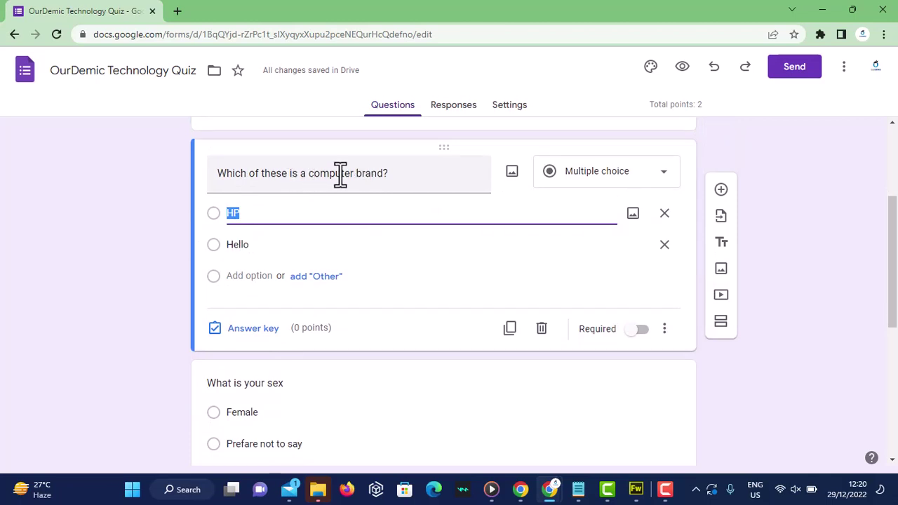
Make HP the correct answer to the computer brand question, worth 2 points
{"action": "left_click", "coordinate": [215, 212]}
{"action": "left_click", "coordinate": [253, 329]}
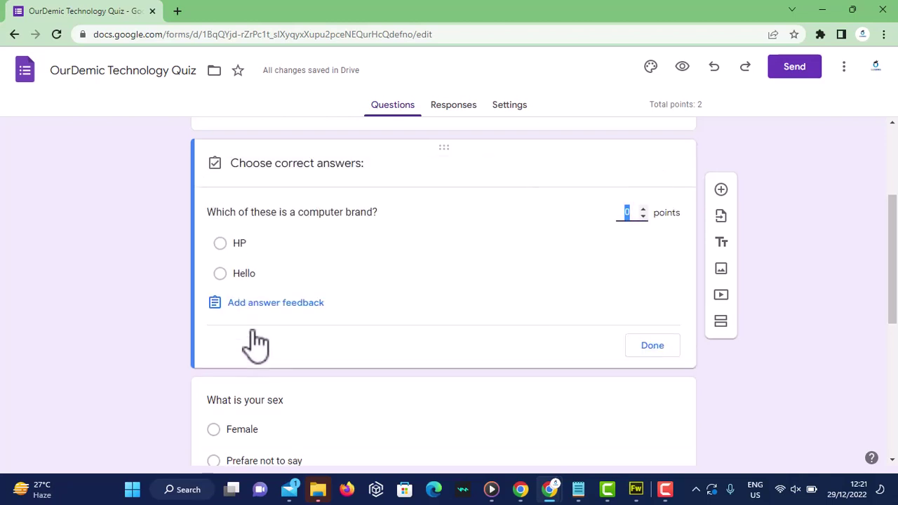
{"action": "left_click", "coordinate": [220, 244]}
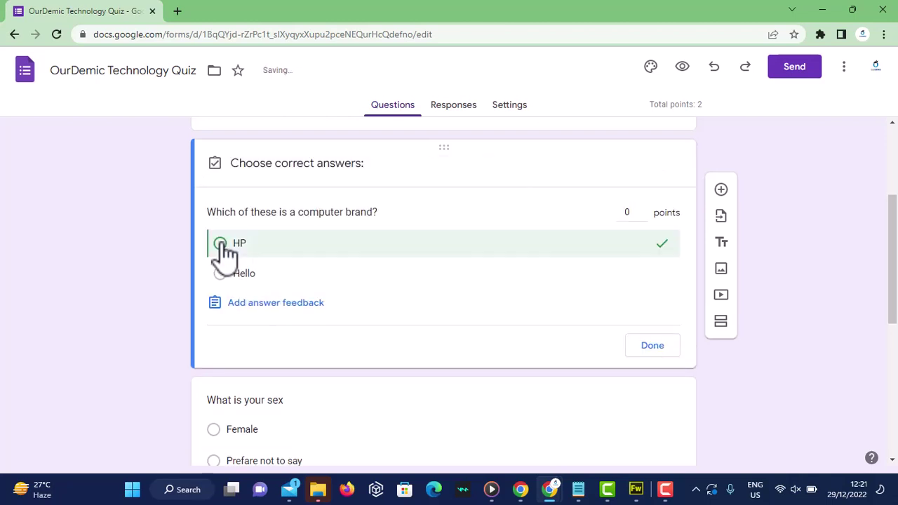
{"action": "left_click", "coordinate": [643, 211]}
{"action": "type", "text": "2"}
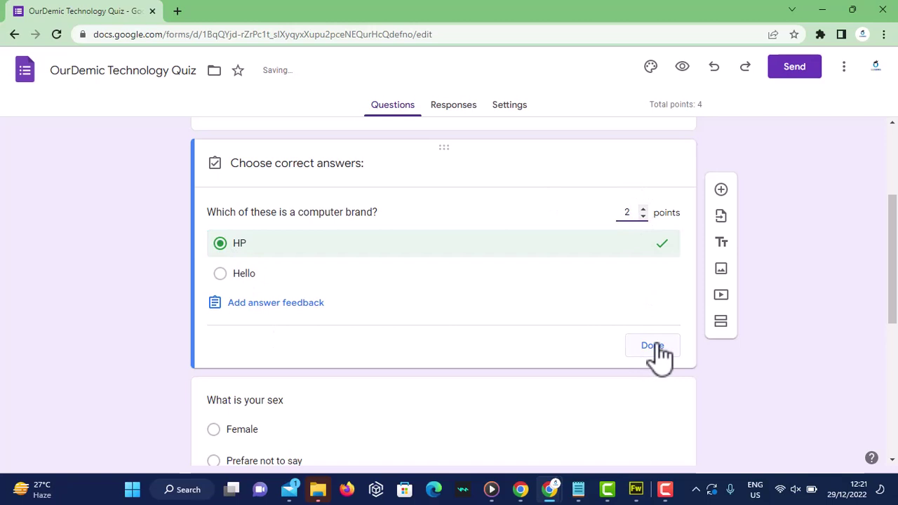
{"action": "left_click", "coordinate": [653, 345]}
{"action": "scroll", "coordinate": [466, 351], "scroll_direction": "down", "scroll_amount": 2}
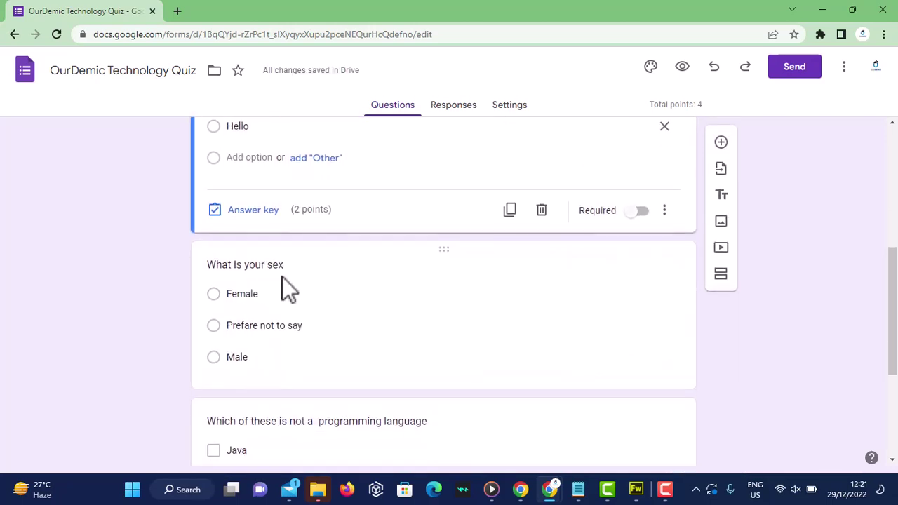
Mark Female, Prefer not to say and Male correct for the sex question, worth 2 points
{"action": "left_click", "coordinate": [336, 380]}
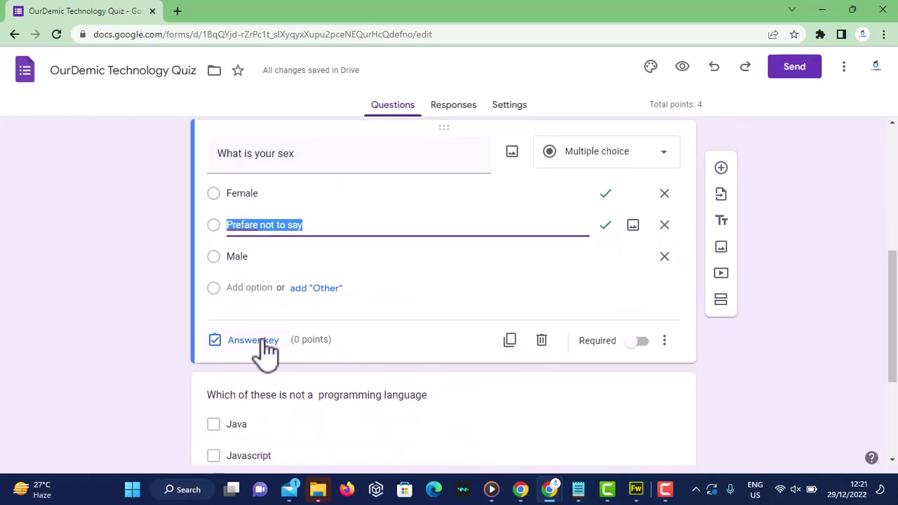
{"action": "left_click", "coordinate": [254, 343]}
{"action": "left_click", "coordinate": [221, 224]}
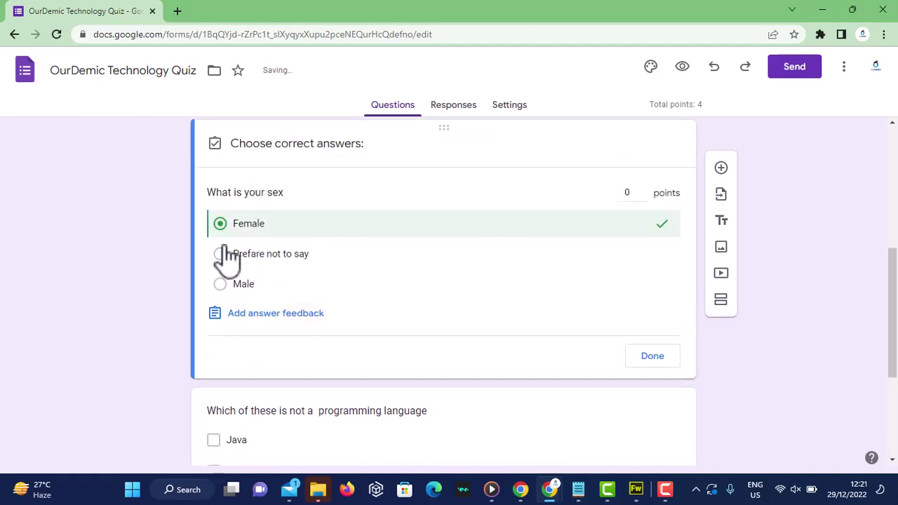
{"action": "left_click", "coordinate": [220, 254]}
{"action": "left_click", "coordinate": [222, 284]}
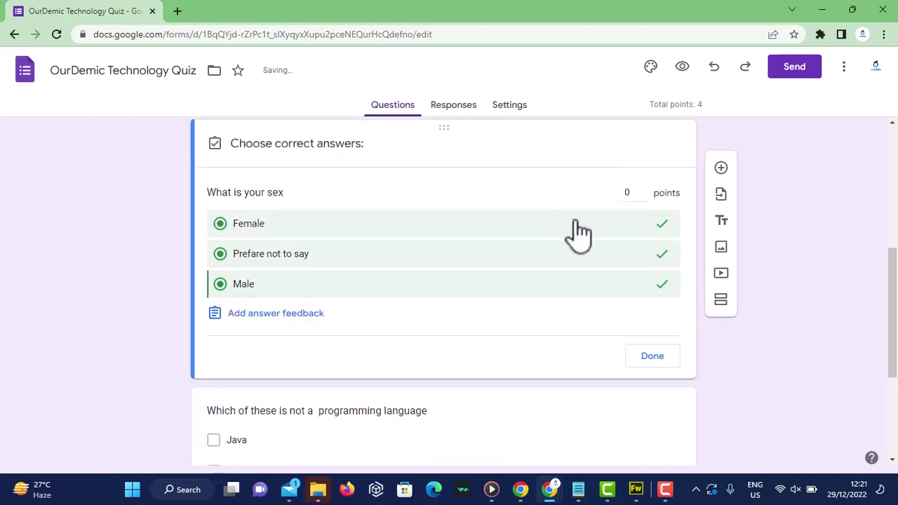
{"action": "left_click", "coordinate": [644, 188]}
{"action": "left_click", "coordinate": [651, 358]}
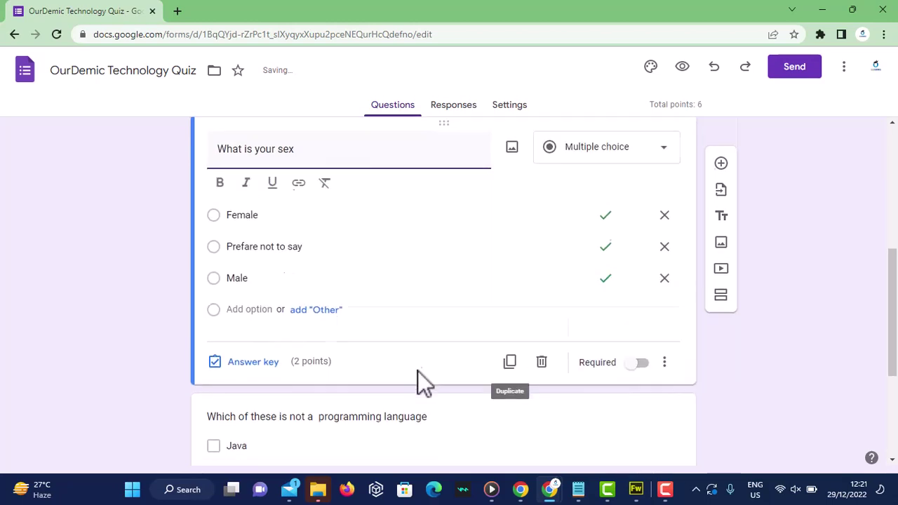
{"action": "scroll", "coordinate": [418, 375], "scroll_direction": "down", "scroll_amount": 2}
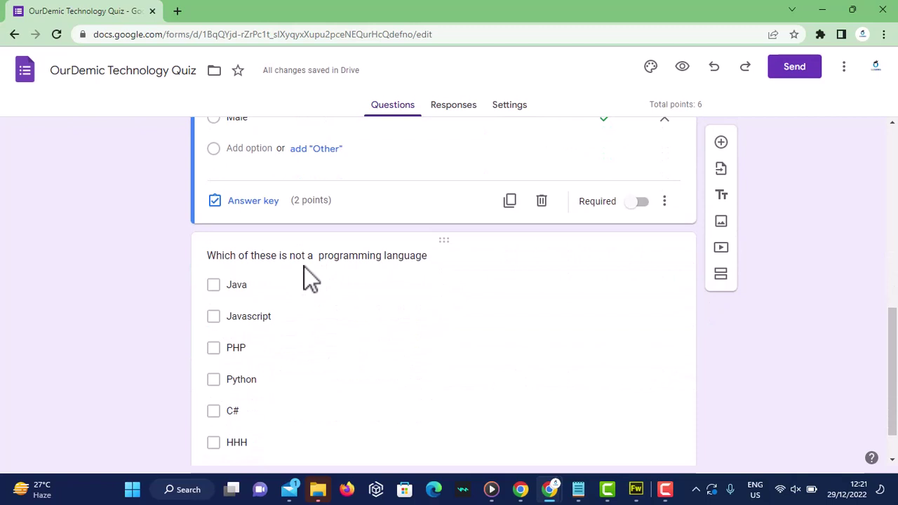
Make HHH the correct answer to the programming-language question, worth 2 points
{"action": "left_click", "coordinate": [323, 316]}
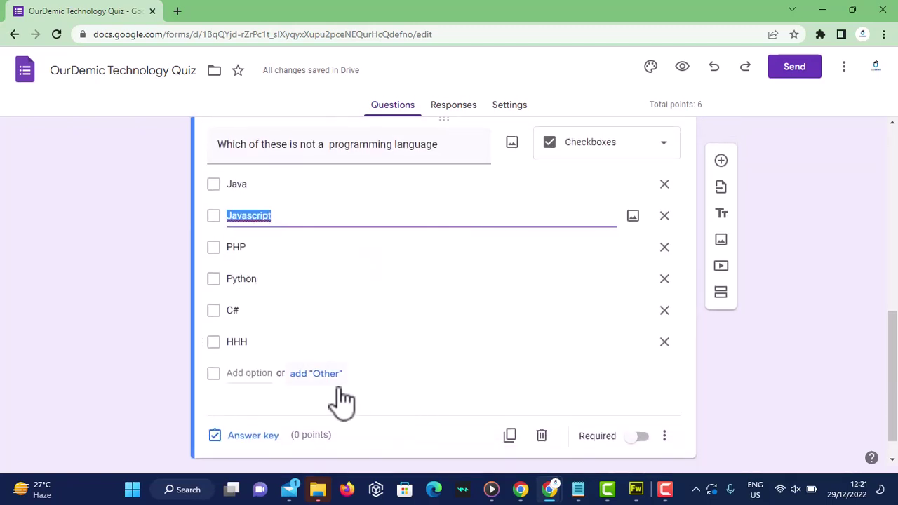
{"action": "left_click", "coordinate": [253, 438]}
{"action": "left_click", "coordinate": [219, 366]}
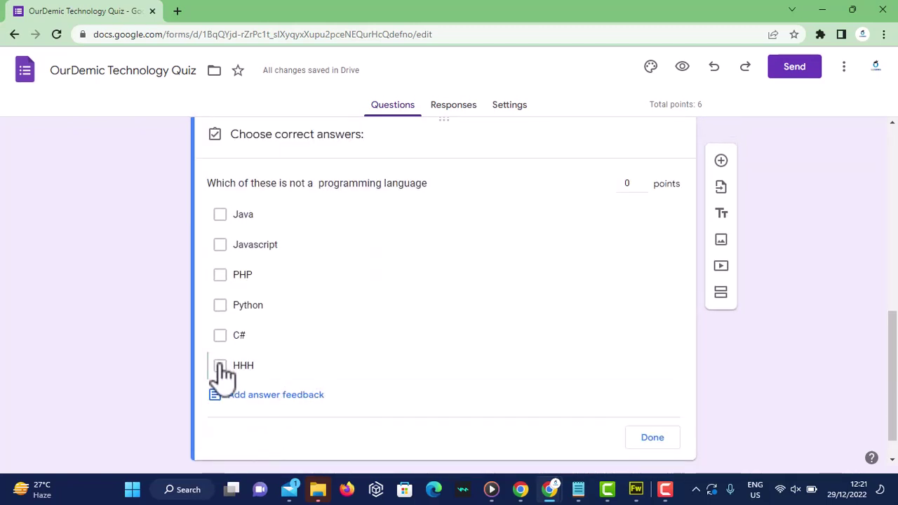
{"action": "left_click", "coordinate": [640, 183]}
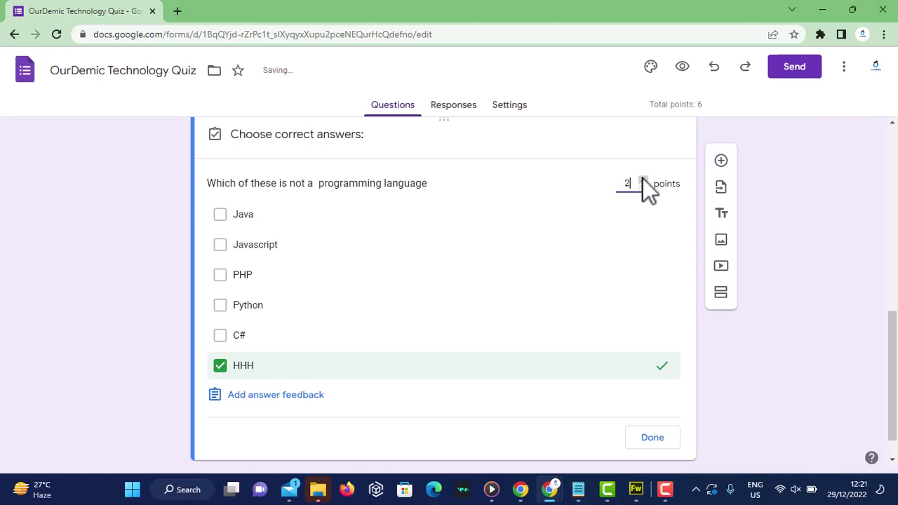
{"action": "type", "text": "2"}
{"action": "left_click", "coordinate": [656, 438]}
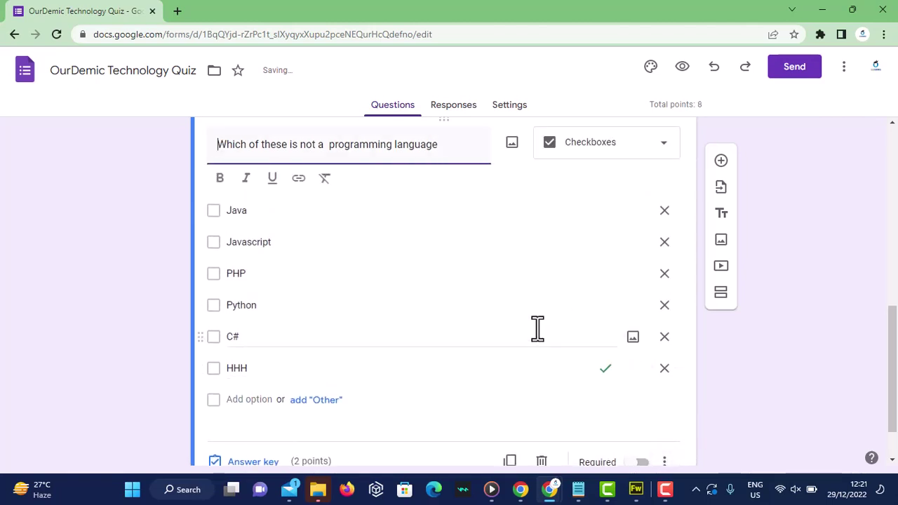
{"action": "scroll", "coordinate": [537, 327], "scroll_direction": "down", "scroll_amount": 1}
{"action": "scroll", "coordinate": [538, 326], "scroll_direction": "up", "scroll_amount": 2}
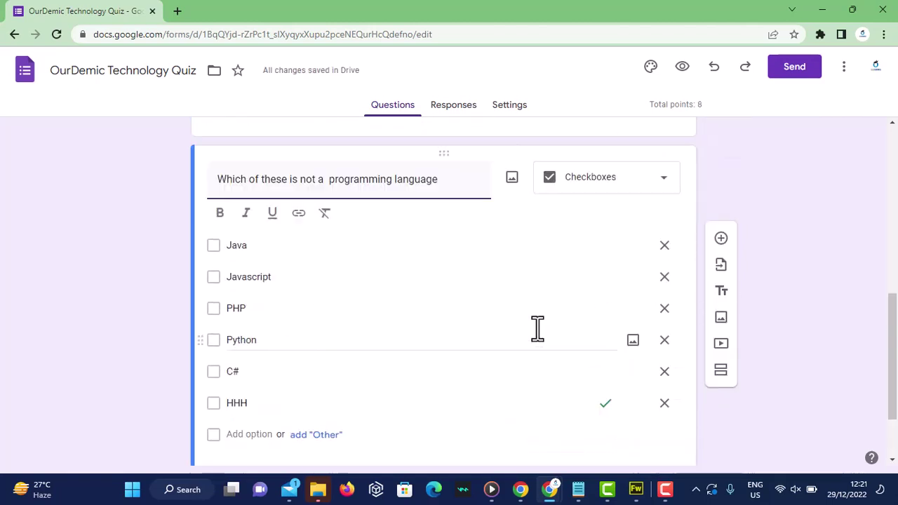
{"action": "scroll", "coordinate": [538, 327], "scroll_direction": "up", "scroll_amount": 5}
{"action": "scroll", "coordinate": [537, 327], "scroll_direction": "down", "scroll_amount": 5}
{"action": "scroll", "coordinate": [538, 327], "scroll_direction": "down", "scroll_amount": 2}
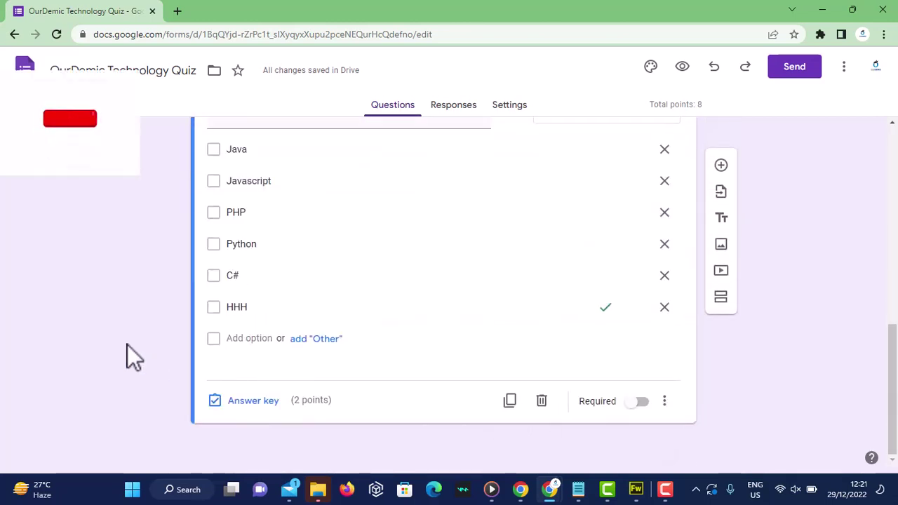
{"action": "scroll", "coordinate": [407, 295], "scroll_direction": "up", "scroll_amount": 5}
{"action": "scroll", "coordinate": [523, 237], "scroll_direction": "up", "scroll_amount": 5}
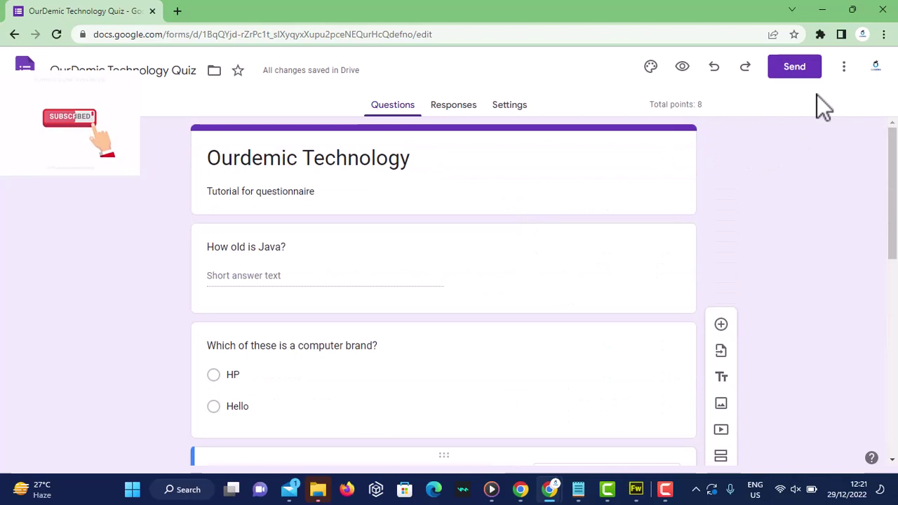
Search the Workspace Marketplace add-ons for 'google presenter timer'
{"action": "left_click", "coordinate": [844, 67]}
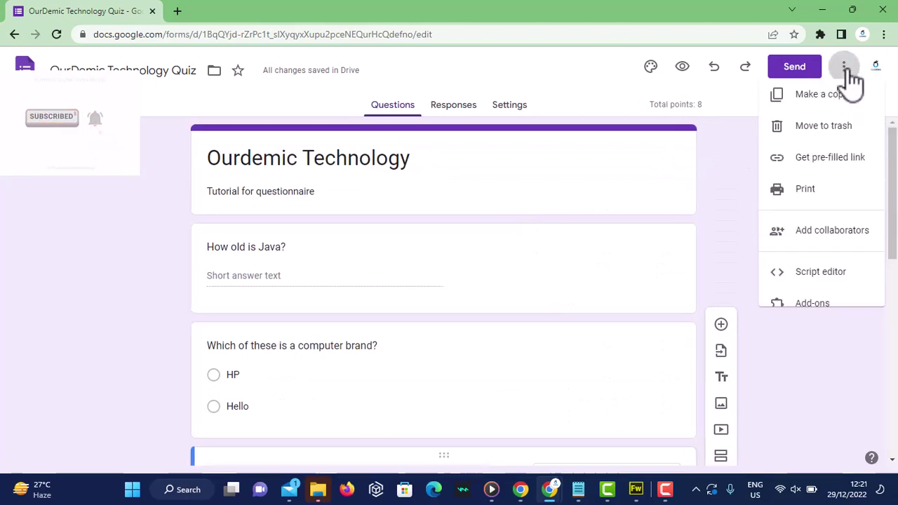
{"action": "left_click", "coordinate": [827, 320]}
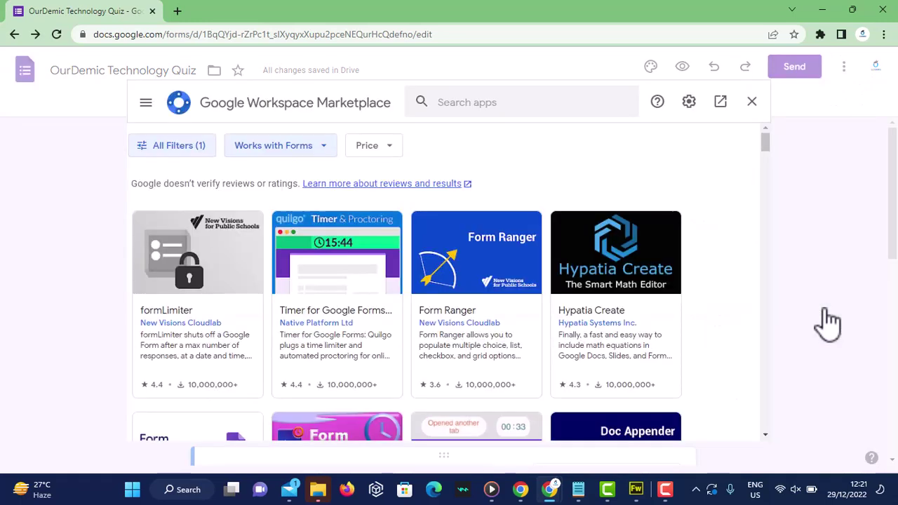
{"action": "left_click", "coordinate": [479, 104]}
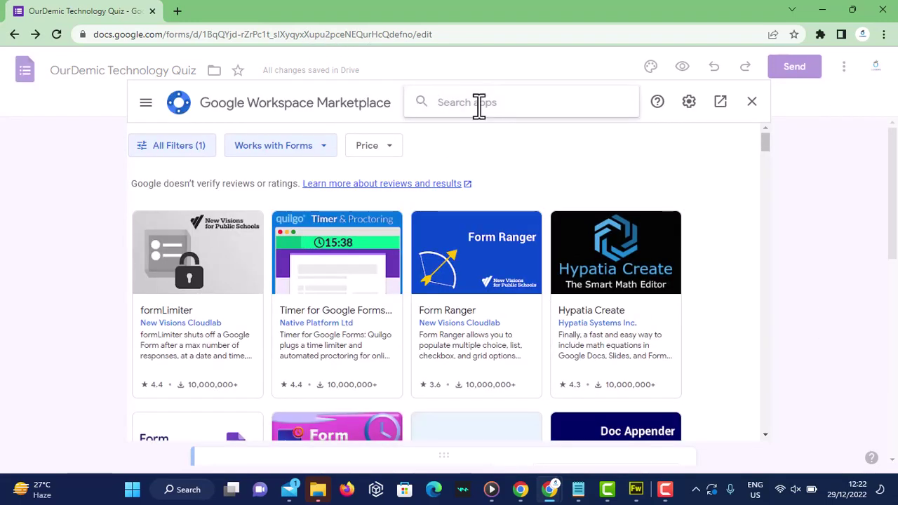
{"action": "type", "text": "goo"}
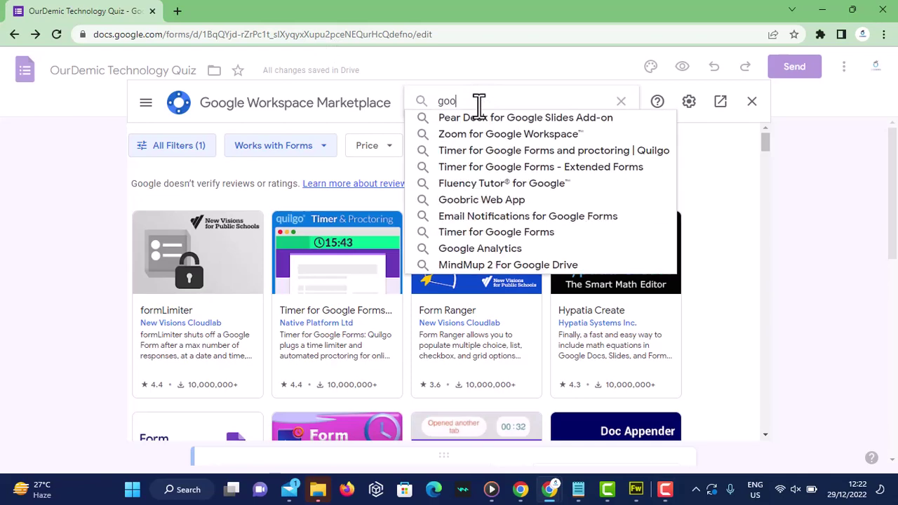
{"action": "type", "text": "gle p"}
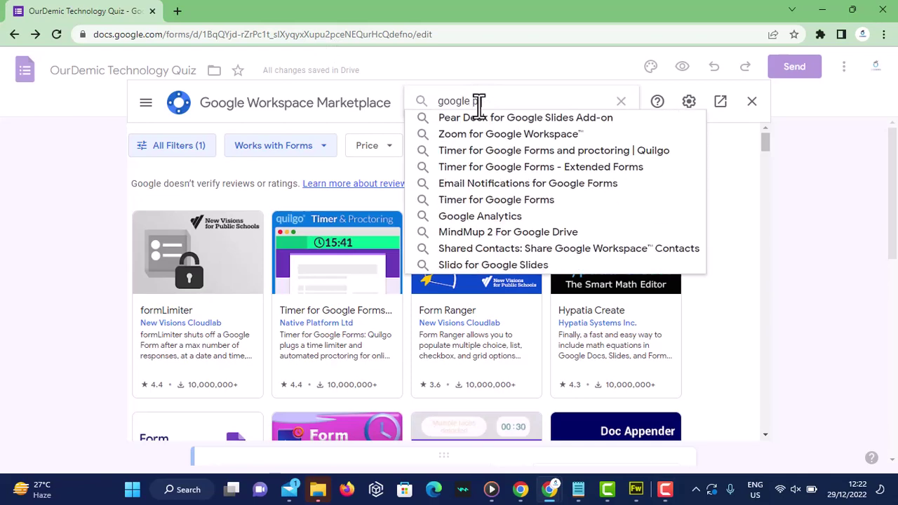
{"action": "type", "text": "ren"}
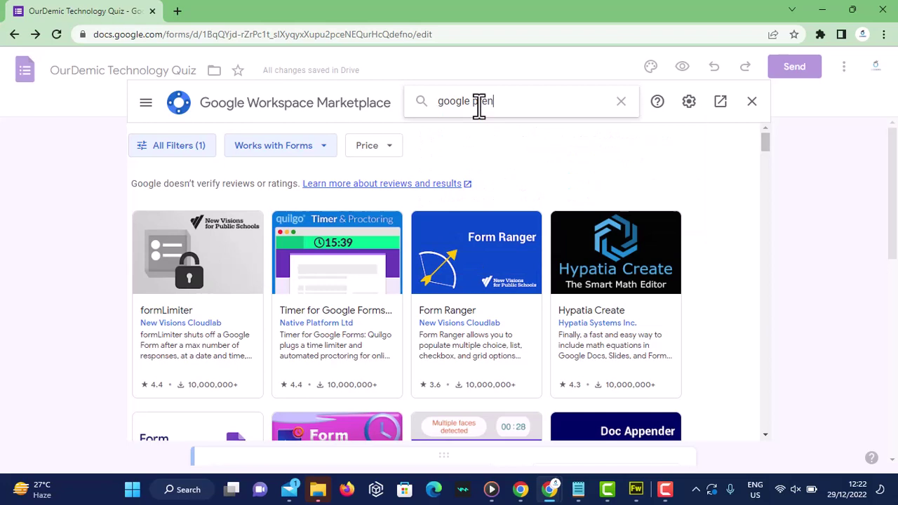
{"action": "key", "text": "BackSpace"}
{"action": "type", "text": "se"}
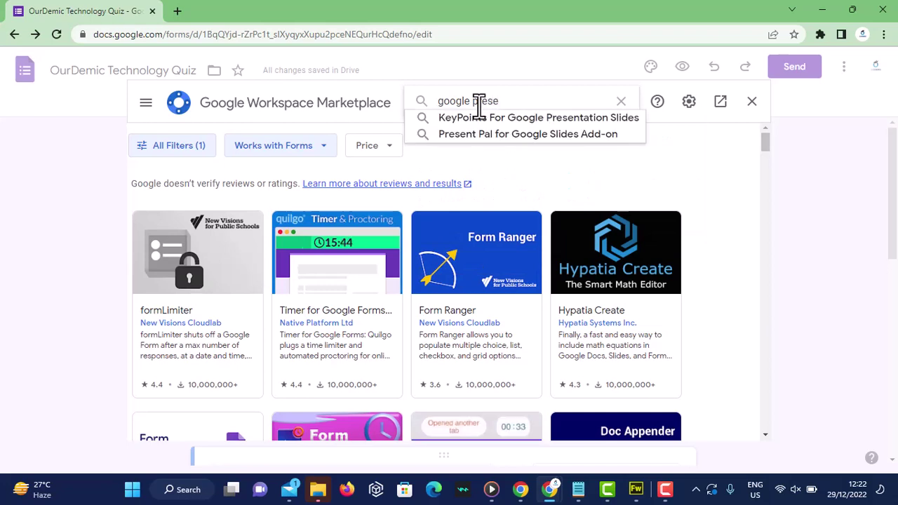
{"action": "type", "text": "nter"}
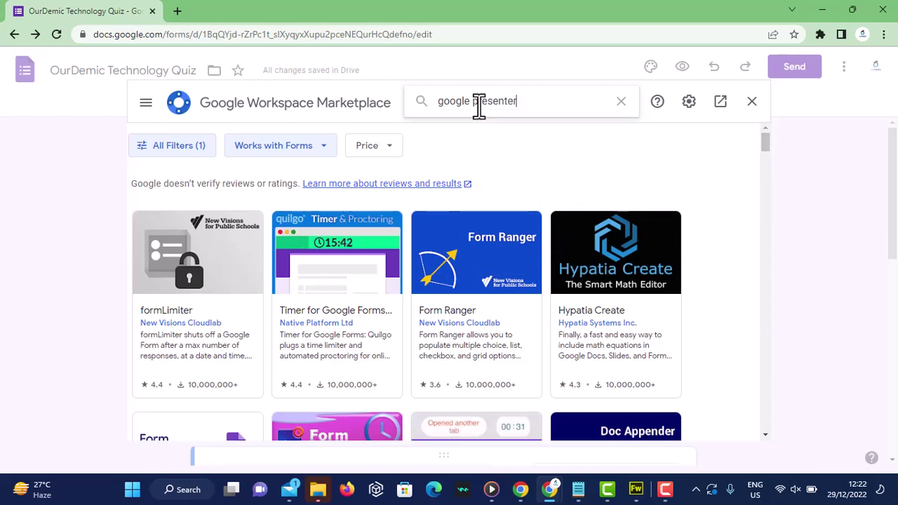
{"action": "type", "text": " t"}
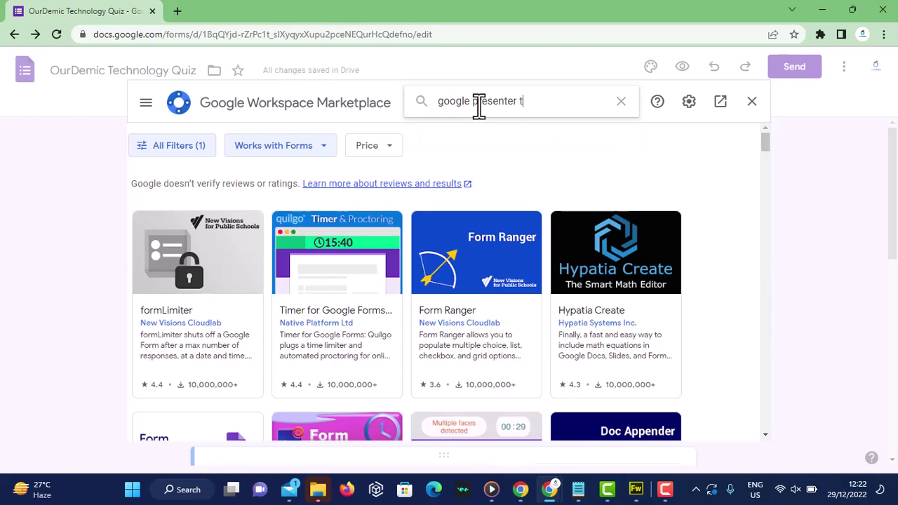
{"action": "type", "text": "imer"}
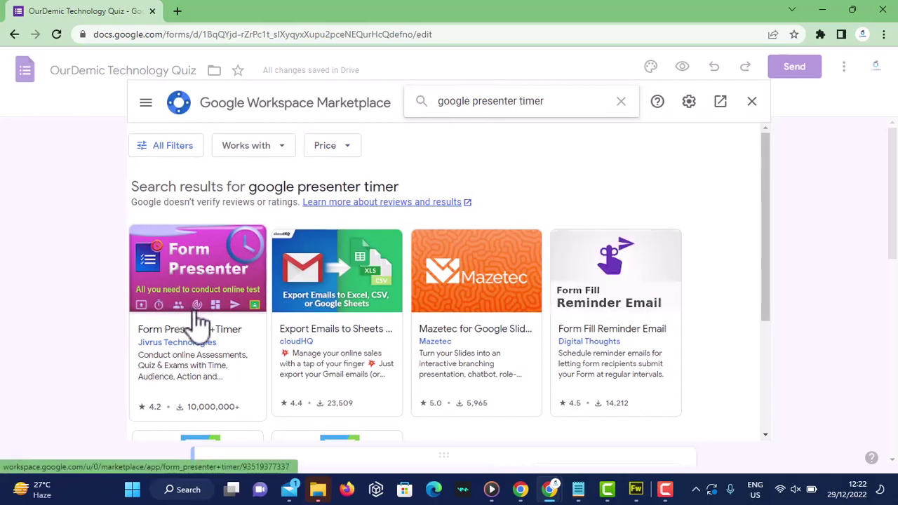
Install the Form Presenter+Timer add-on, authorizing it with the Google account
{"action": "left_click", "coordinate": [190, 277]}
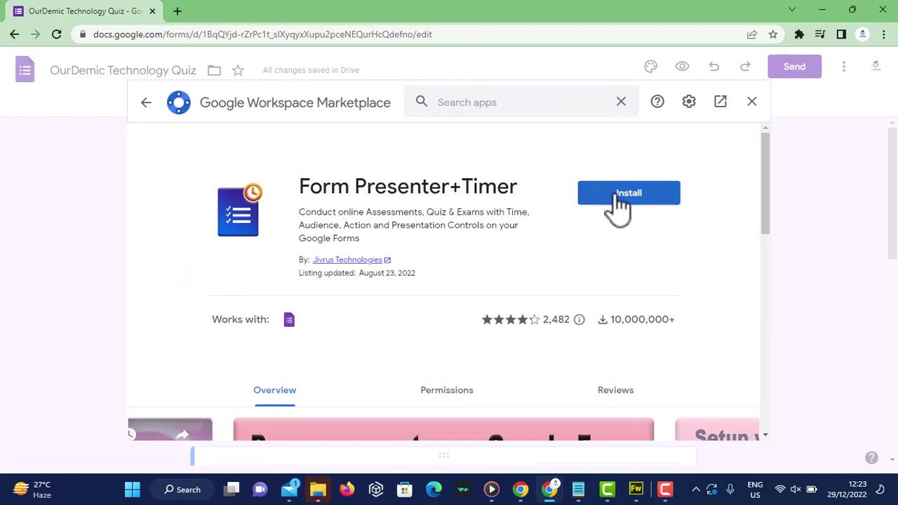
{"action": "left_click", "coordinate": [620, 199]}
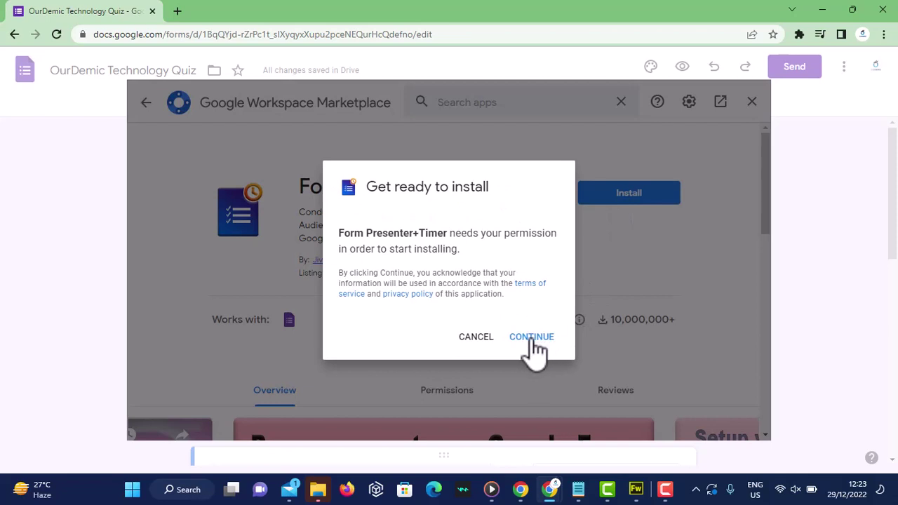
{"action": "left_click", "coordinate": [532, 340]}
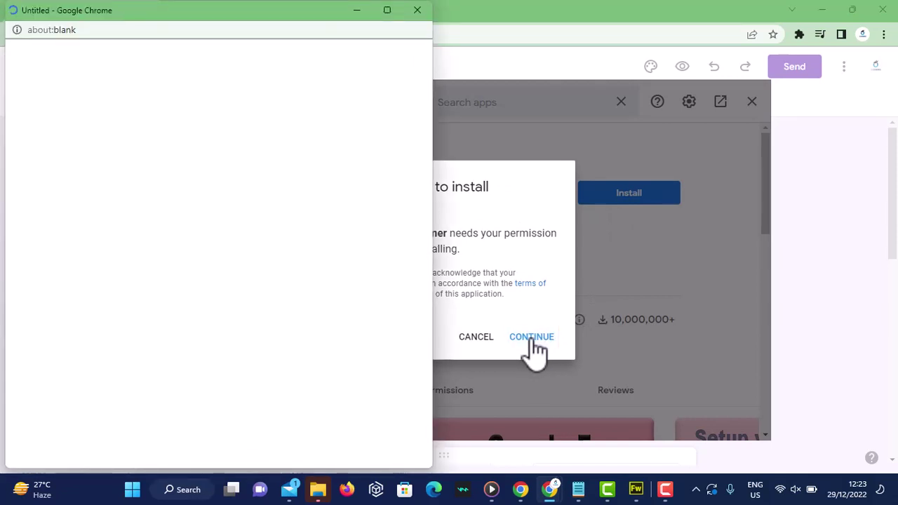
{"action": "left_click", "coordinate": [195, 255]}
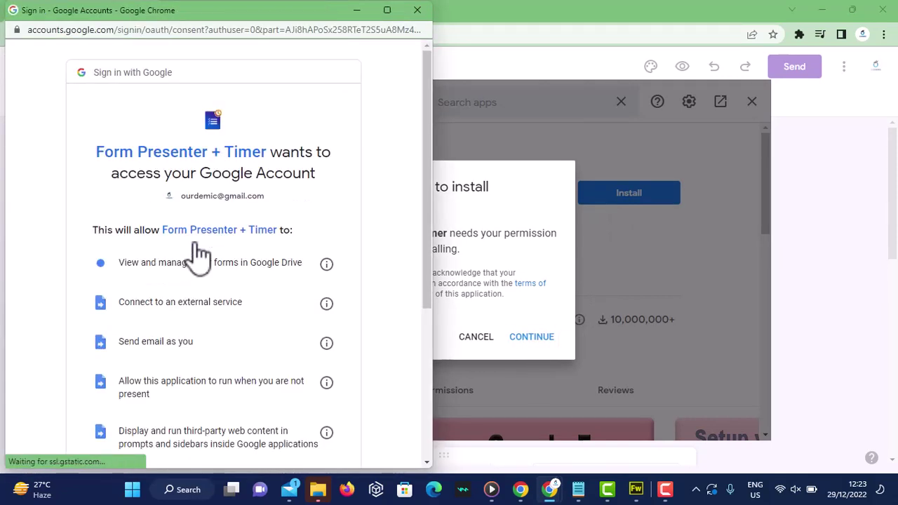
{"action": "scroll", "coordinate": [237, 362], "scroll_direction": "down", "scroll_amount": 4}
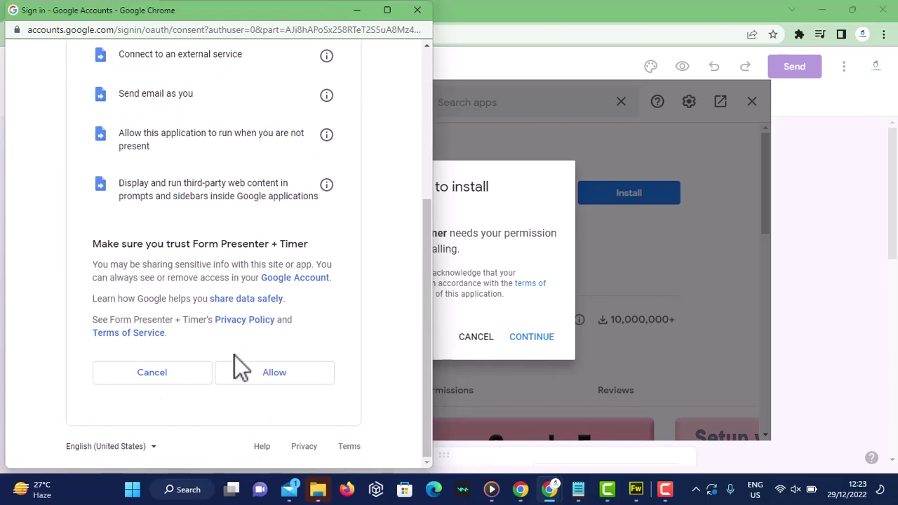
{"action": "left_click", "coordinate": [274, 375]}
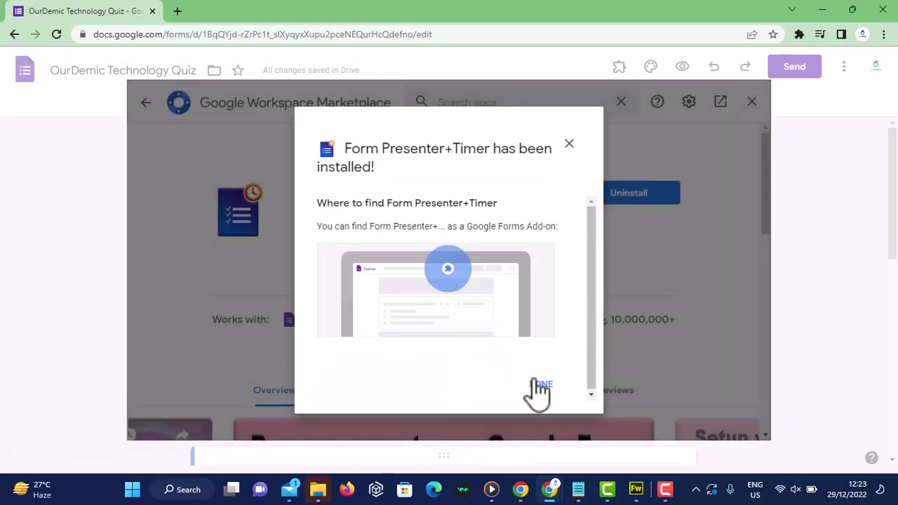
{"action": "left_click", "coordinate": [542, 388]}
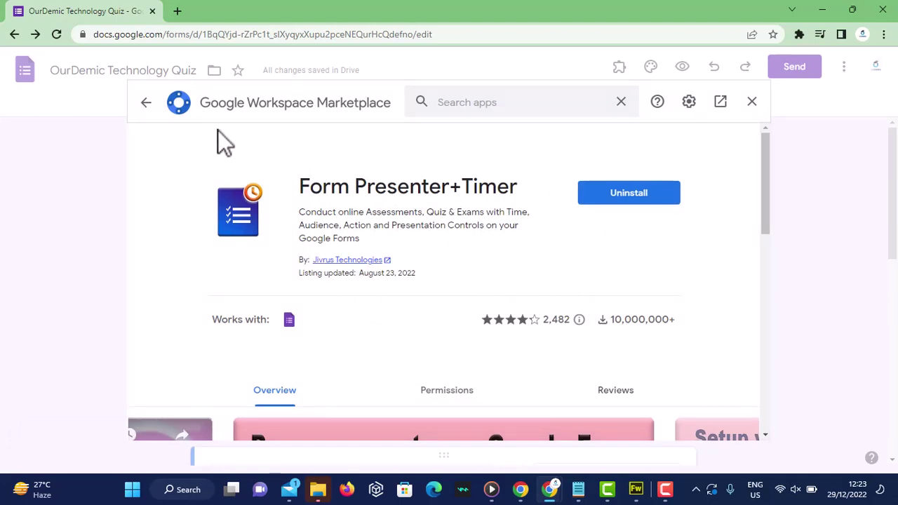
Return to the presenter timer search results, now showing Form Presenter+Timer as Installed
{"action": "scroll", "coordinate": [266, 326], "scroll_direction": "down", "scroll_amount": 5}
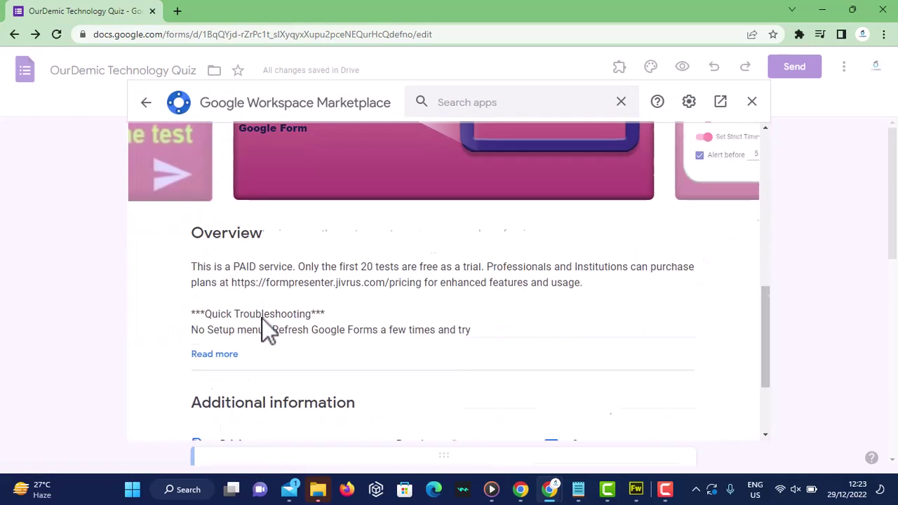
{"action": "scroll", "coordinate": [267, 327], "scroll_direction": "up", "scroll_amount": 3}
{"action": "scroll", "coordinate": [267, 327], "scroll_direction": "up", "scroll_amount": 3}
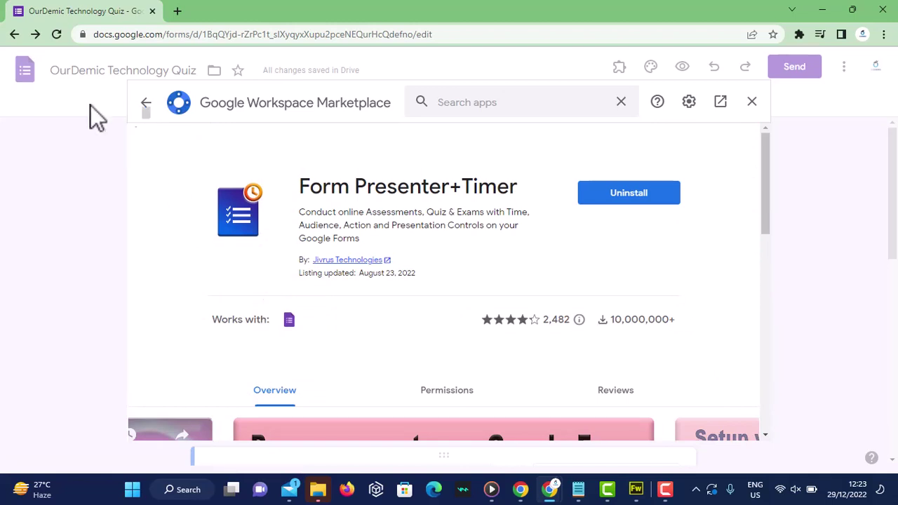
{"action": "left_click", "coordinate": [146, 104]}
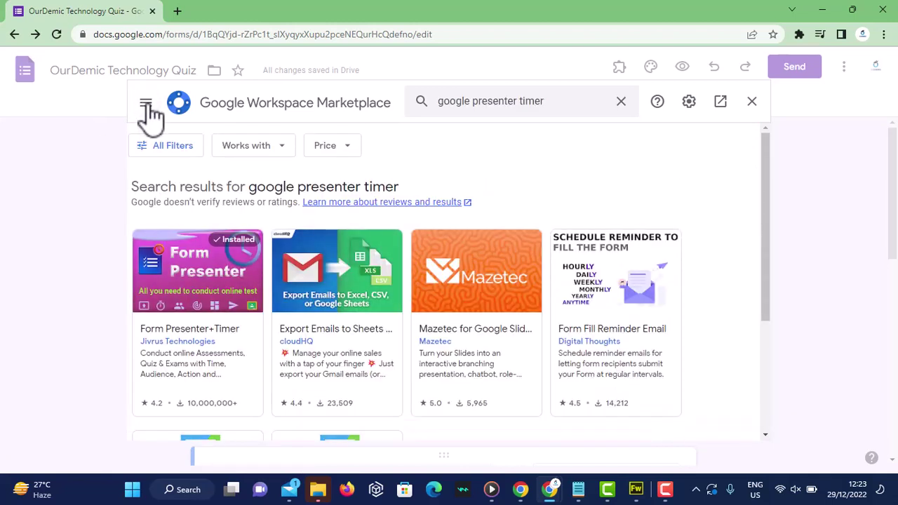
Reload the quiz editor and launch Form Presenter+Timer setup from the Add-ons menu
{"action": "left_click", "coordinate": [751, 103]}
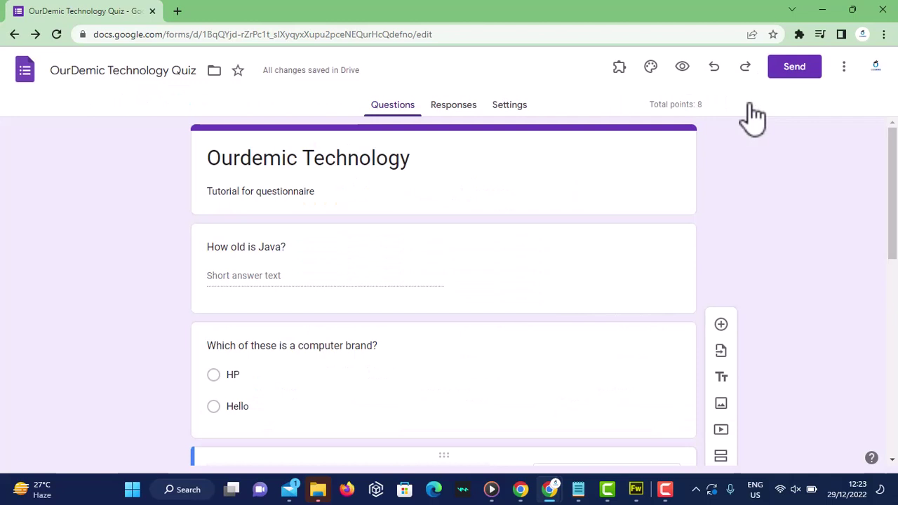
{"action": "left_click", "coordinate": [57, 35]}
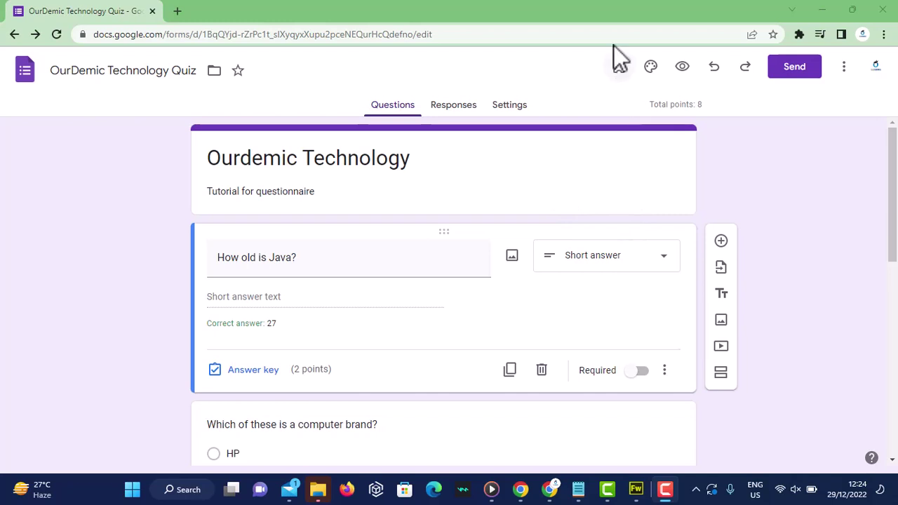
{"action": "left_click", "coordinate": [620, 69]}
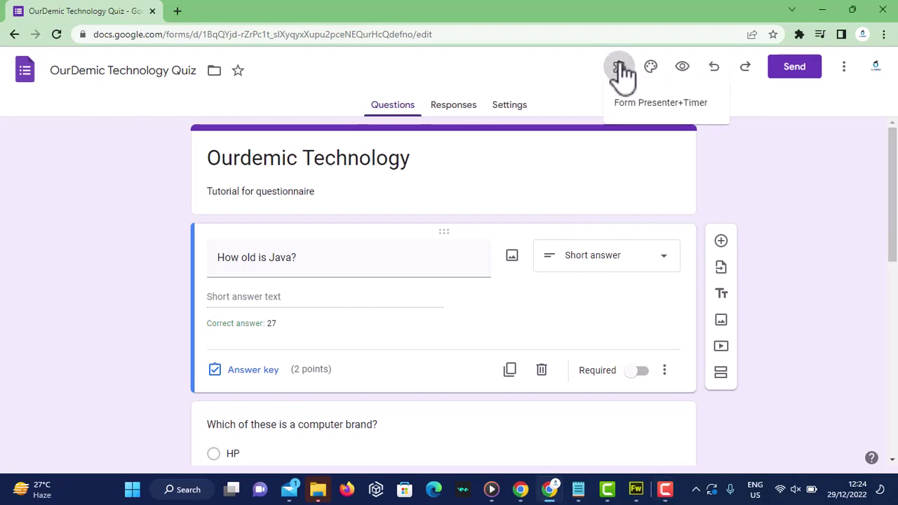
{"action": "left_click", "coordinate": [671, 109]}
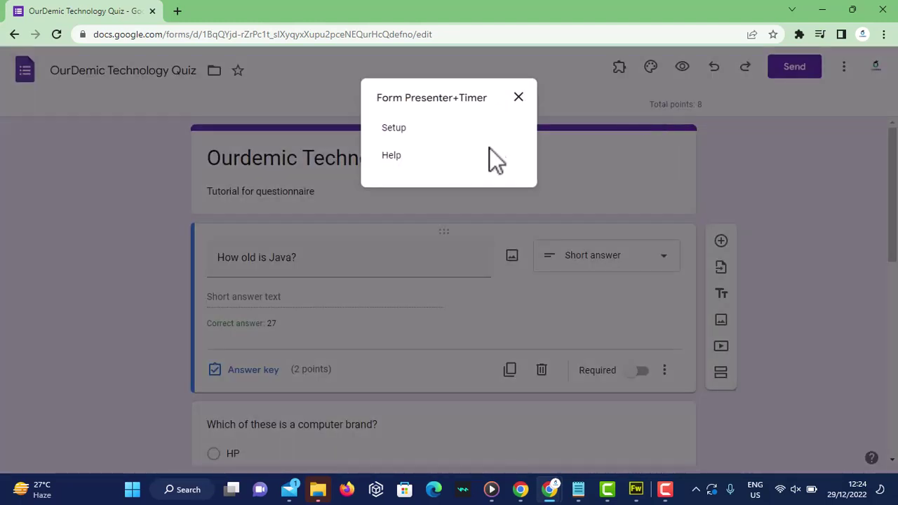
{"action": "left_click", "coordinate": [393, 128]}
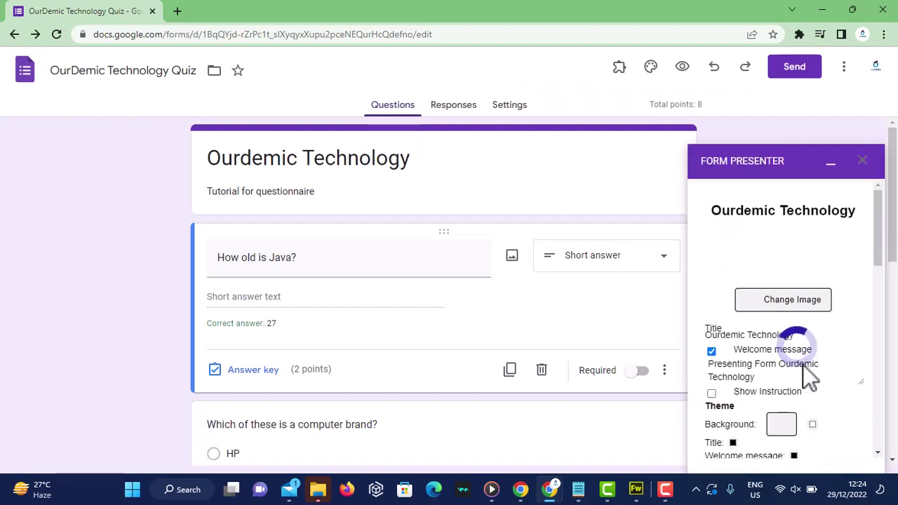
Set Form Presenter Time Control to Always, keeping Set Timer enabled
{"action": "scroll", "coordinate": [827, 382], "scroll_direction": "down", "scroll_amount": 1}
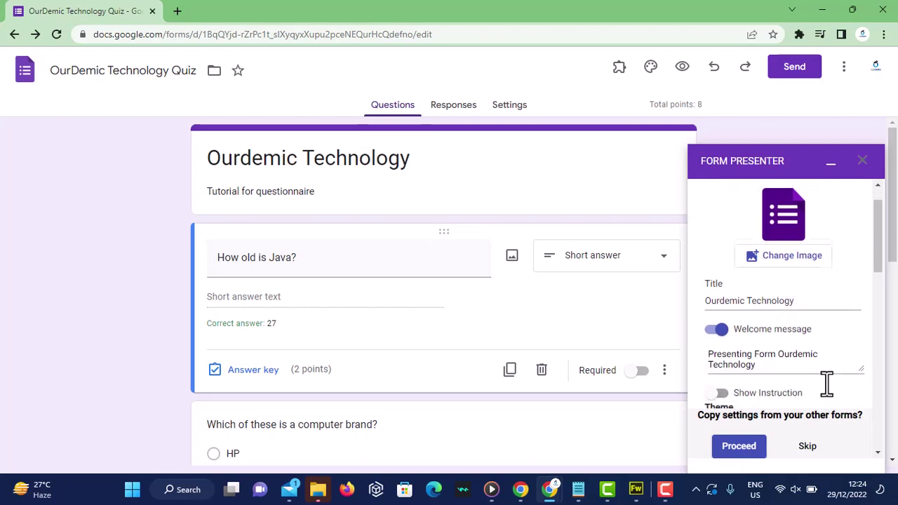
{"action": "scroll", "coordinate": [810, 372], "scroll_direction": "down", "scroll_amount": 2}
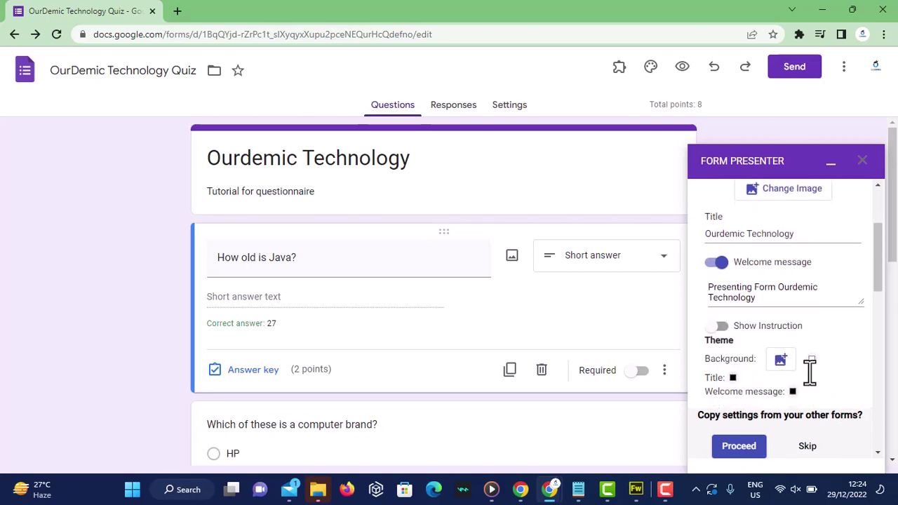
{"action": "scroll", "coordinate": [811, 372], "scroll_direction": "down", "scroll_amount": 1}
{"action": "scroll", "coordinate": [810, 372], "scroll_direction": "down", "scroll_amount": 1}
{"action": "scroll", "coordinate": [810, 371], "scroll_direction": "down", "scroll_amount": 3}
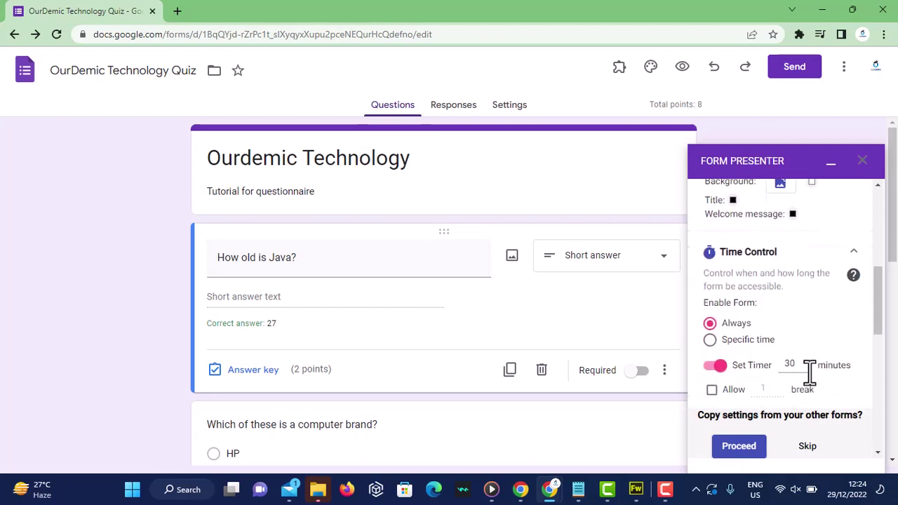
{"action": "scroll", "coordinate": [807, 365], "scroll_direction": "down", "scroll_amount": 2}
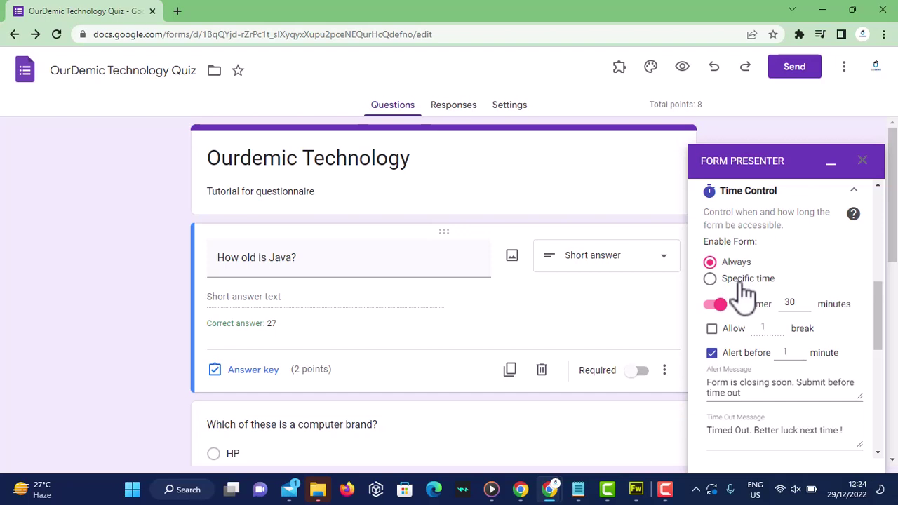
{"action": "right_click", "coordinate": [742, 288]}
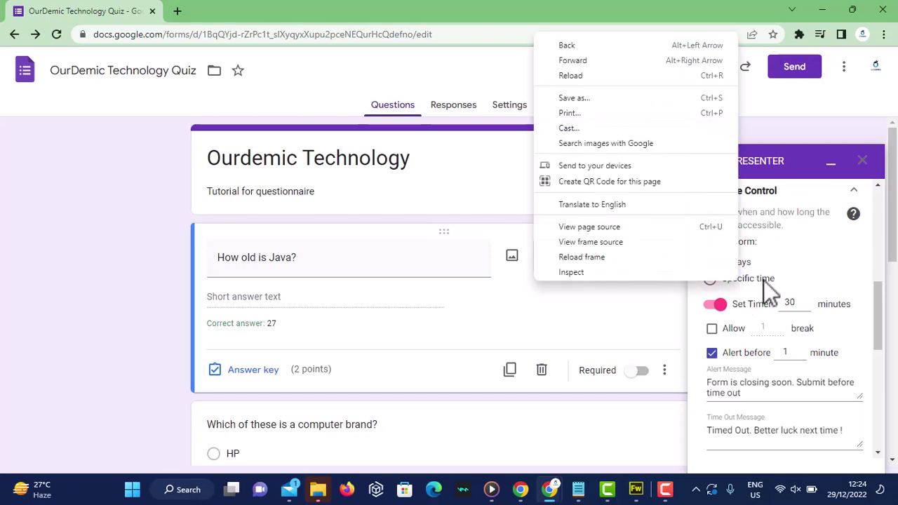
{"action": "left_click", "coordinate": [762, 281]}
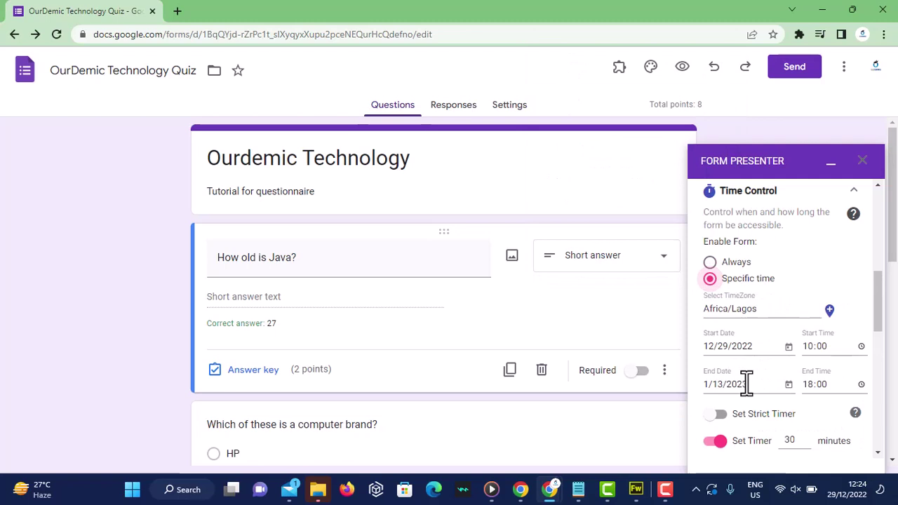
{"action": "left_click", "coordinate": [712, 265]}
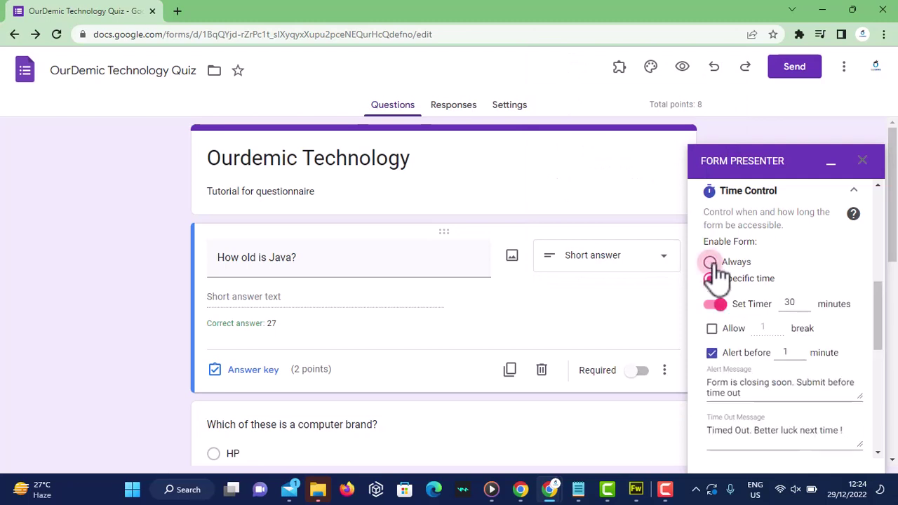
{"action": "scroll", "coordinate": [776, 390], "scroll_direction": "down", "scroll_amount": 2}
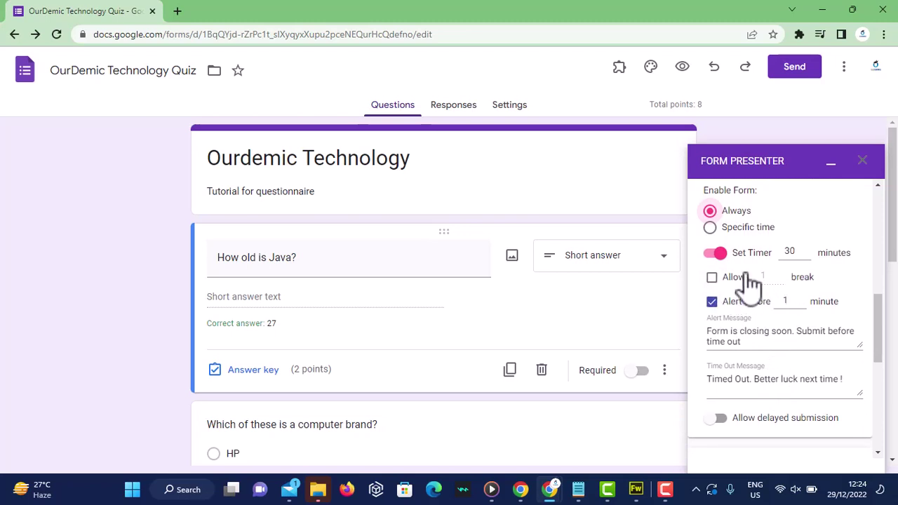
Change the Form Presenter timer to 3 minutes and check the closing alert message
{"action": "left_click", "coordinate": [790, 254]}
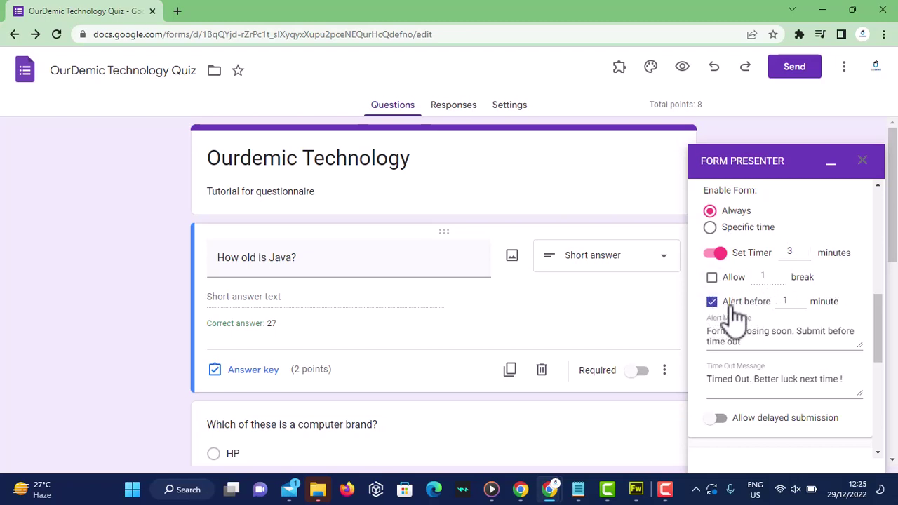
{"action": "mouse_move", "coordinate": [788, 301]}
{"action": "scroll", "coordinate": [807, 335], "scroll_direction": "down", "scroll_amount": 1}
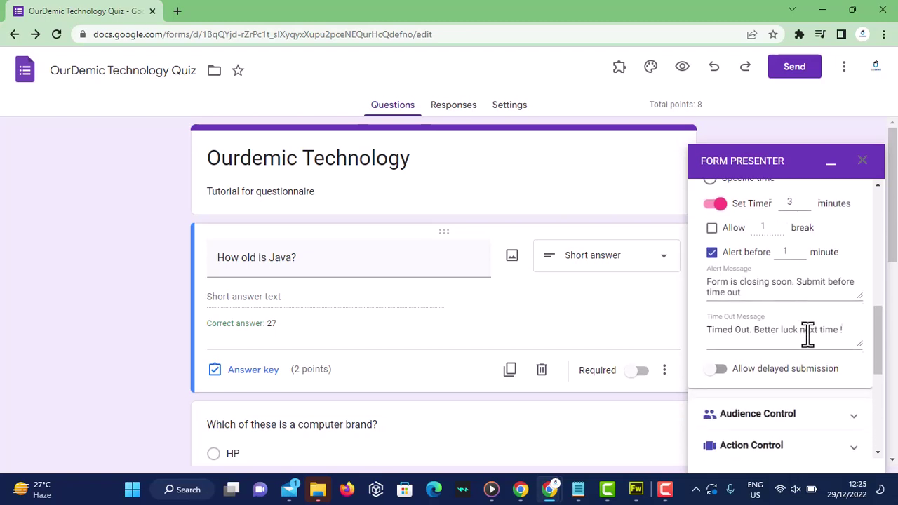
{"action": "left_click", "coordinate": [748, 285]}
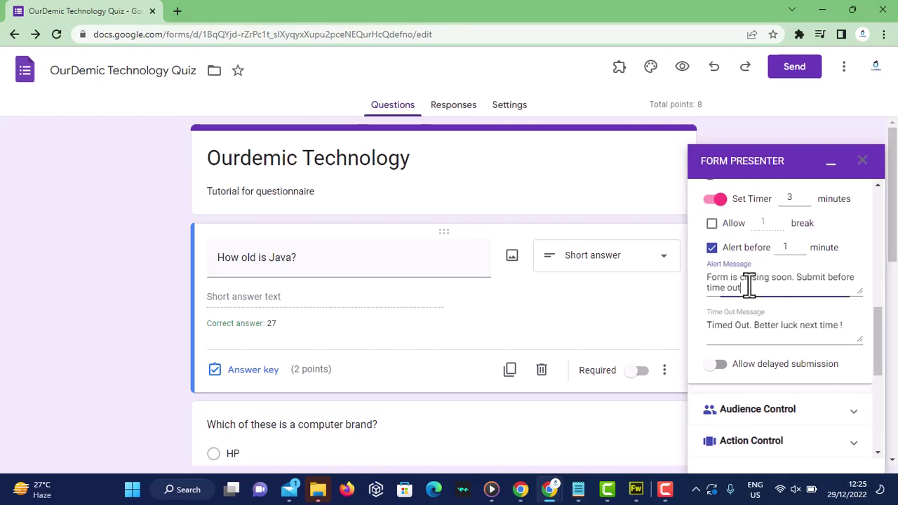
Publish the timed quiz through Form Presenter+Timer
{"action": "scroll", "coordinate": [761, 344], "scroll_direction": "down", "scroll_amount": 2}
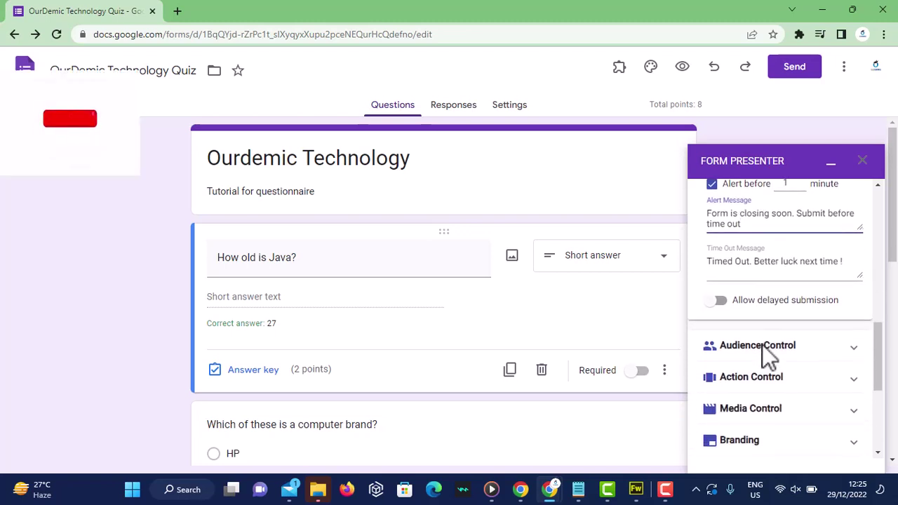
{"action": "scroll", "coordinate": [762, 345], "scroll_direction": "down", "scroll_amount": 1}
{"action": "scroll", "coordinate": [761, 345], "scroll_direction": "down", "scroll_amount": 1}
{"action": "scroll", "coordinate": [762, 344], "scroll_direction": "down", "scroll_amount": 1}
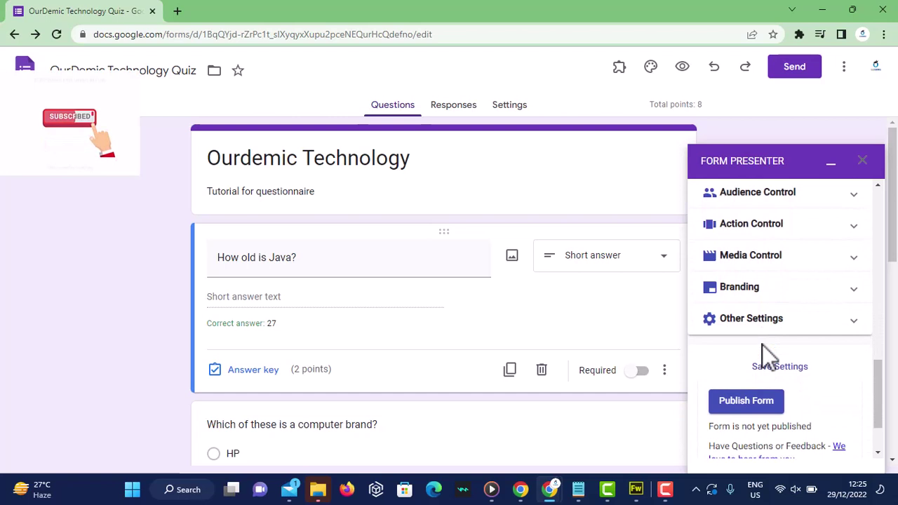
{"action": "scroll", "coordinate": [762, 344], "scroll_direction": "down", "scroll_amount": 2}
{"action": "scroll", "coordinate": [762, 345], "scroll_direction": "down", "scroll_amount": 1}
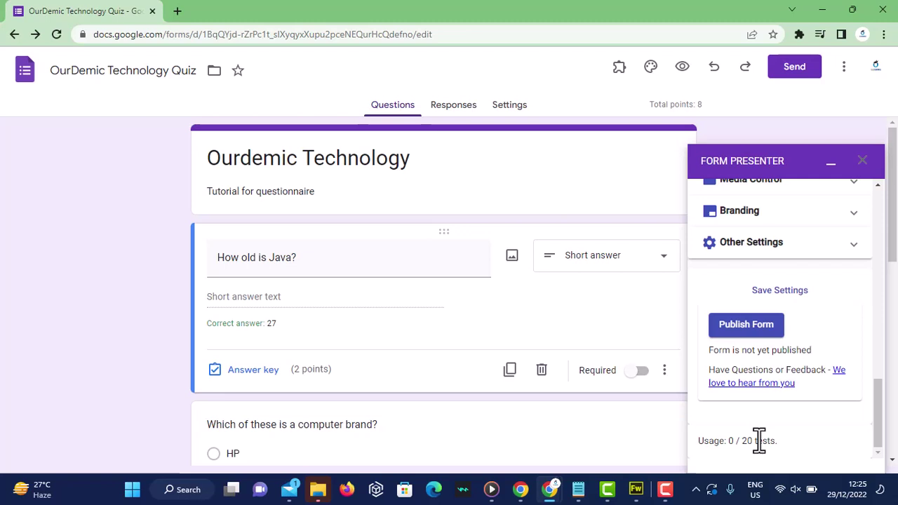
{"action": "left_click", "coordinate": [740, 328]}
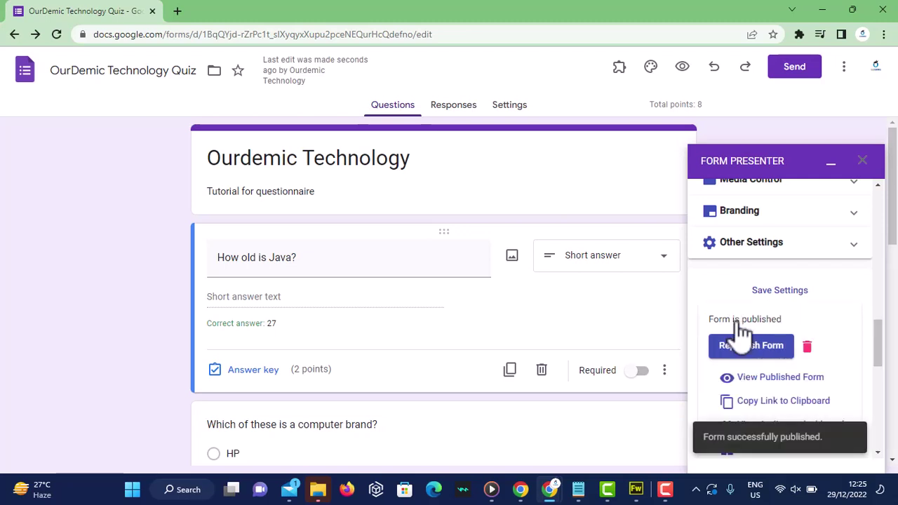
Copy the published quiz's Form Presenter link to open its 3-minute start page
{"action": "scroll", "coordinate": [802, 361], "scroll_direction": "down", "scroll_amount": 1}
{"action": "scroll", "coordinate": [800, 365], "scroll_direction": "down", "scroll_amount": 2}
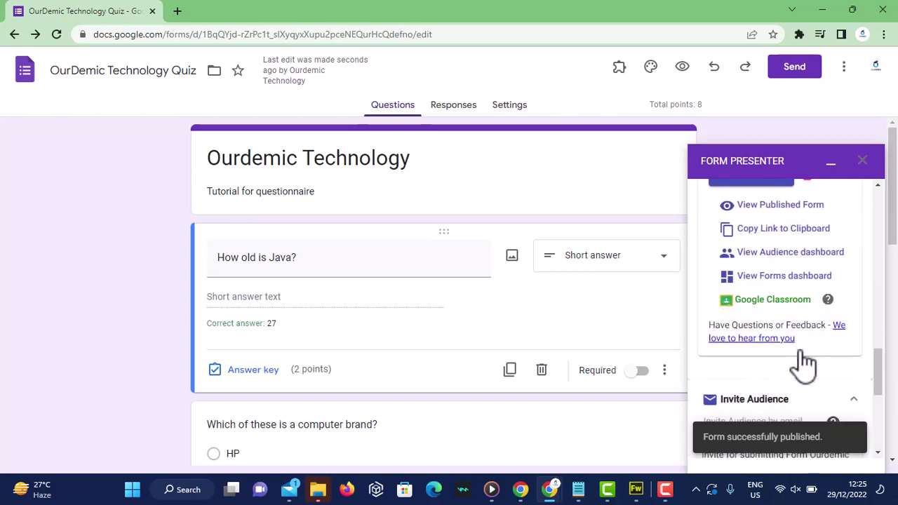
{"action": "scroll", "coordinate": [803, 362], "scroll_direction": "down", "scroll_amount": 3}
{"action": "scroll", "coordinate": [803, 364], "scroll_direction": "up", "scroll_amount": 3}
{"action": "scroll", "coordinate": [802, 367], "scroll_direction": "up", "scroll_amount": 1}
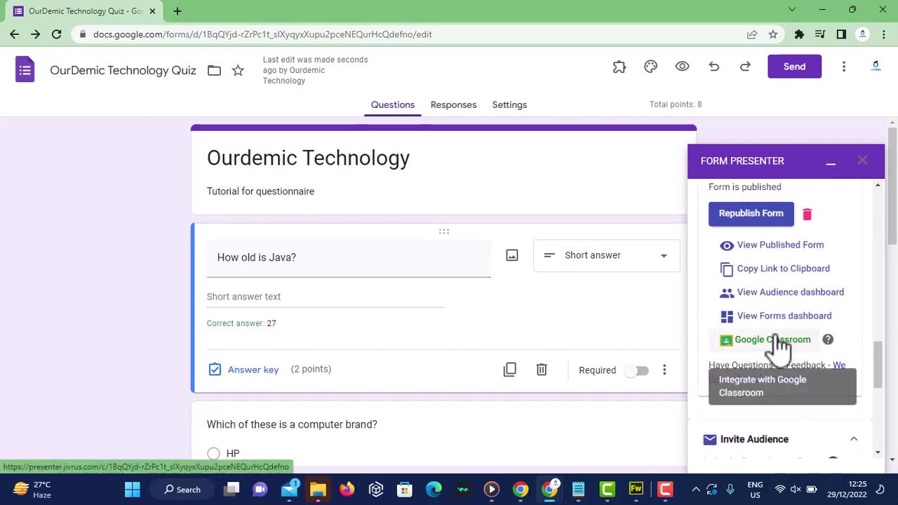
{"action": "left_click", "coordinate": [780, 274]}
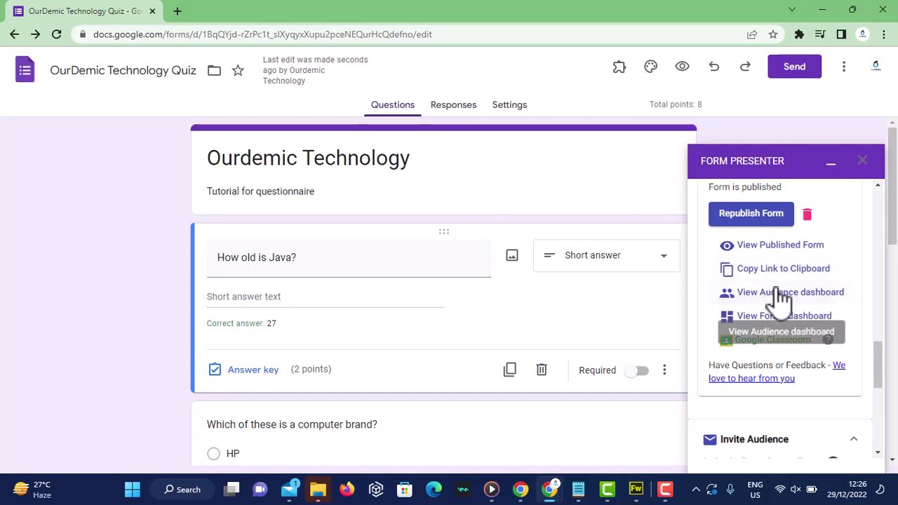
{"action": "scroll", "coordinate": [782, 304], "scroll_direction": "down", "scroll_amount": 2}
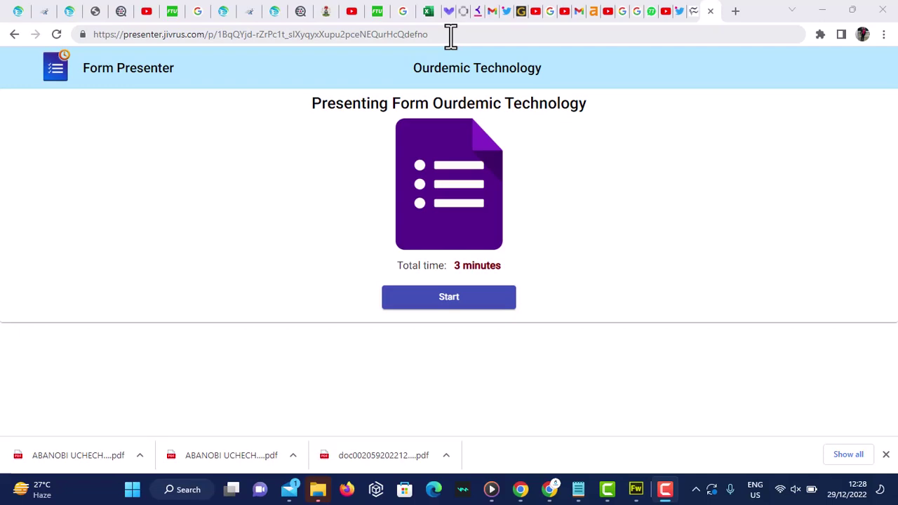
Reload the Form Presenter page and start the 3-minute Ourdemic Technology quiz
{"action": "left_click", "coordinate": [451, 36]}
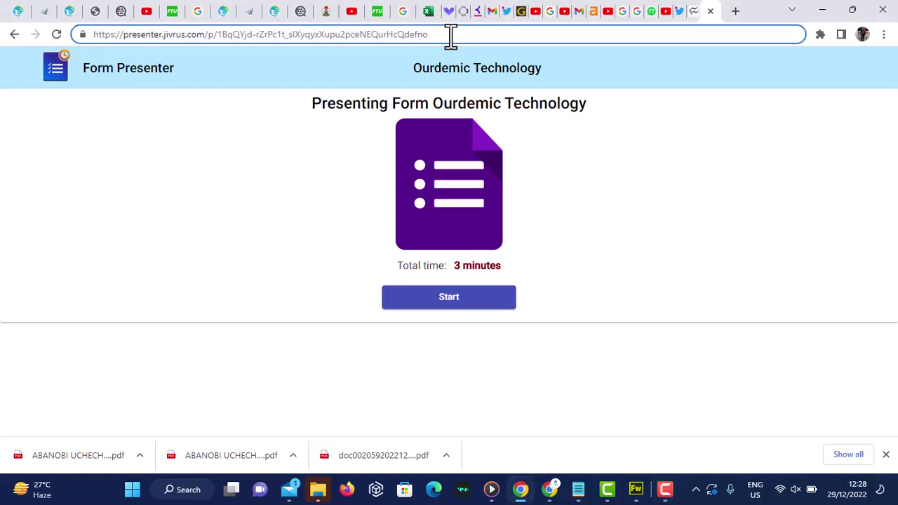
{"action": "key", "text": "Return"}
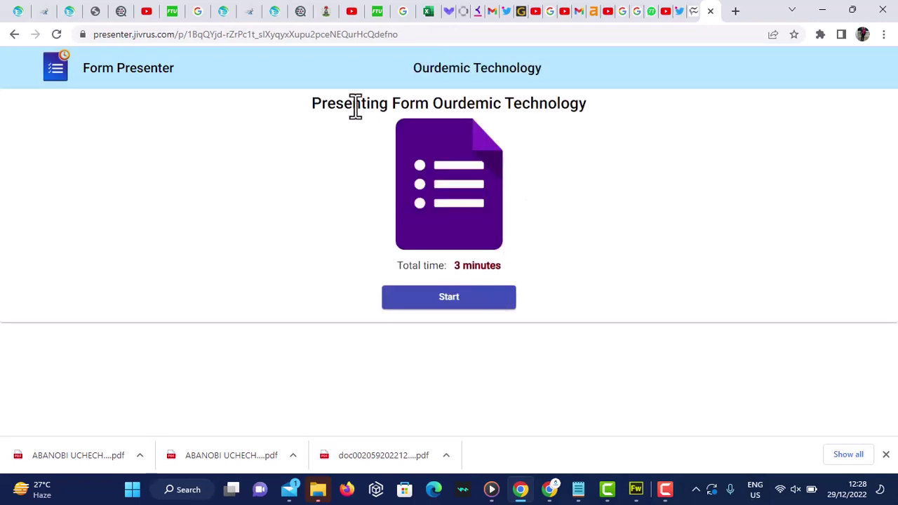
{"action": "left_click", "coordinate": [450, 295]}
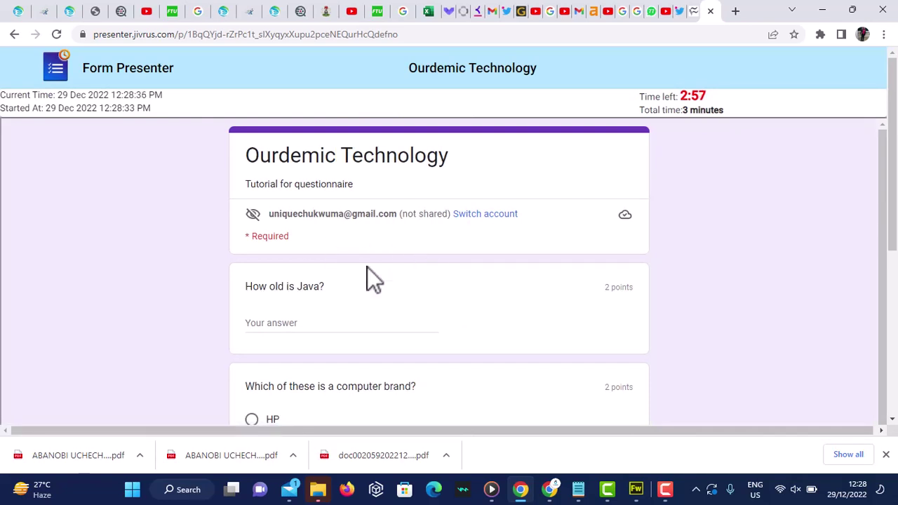
Answer How old is Java? with 23 and choose HP as the computer brand
{"action": "scroll", "coordinate": [367, 266], "scroll_direction": "down", "scroll_amount": 1}
{"action": "left_click", "coordinate": [279, 252]}
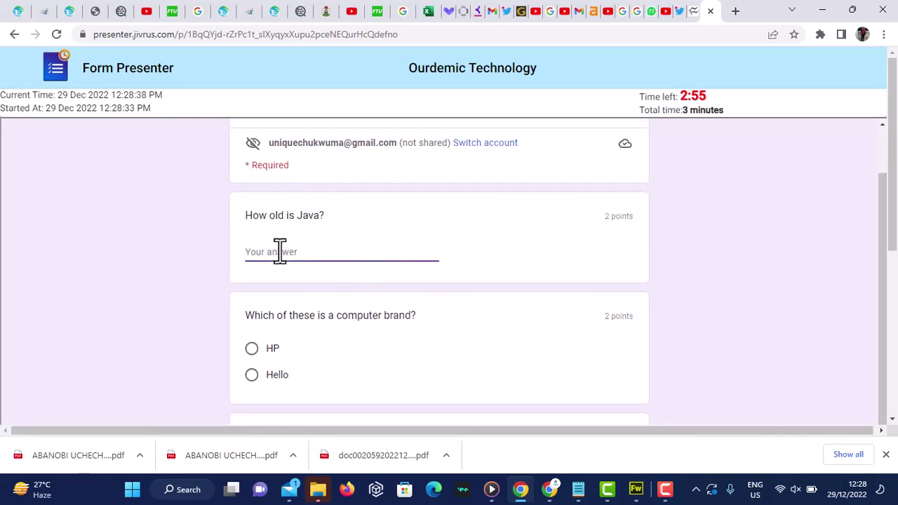
{"action": "type", "text": "2"}
{"action": "type", "text": "3"}
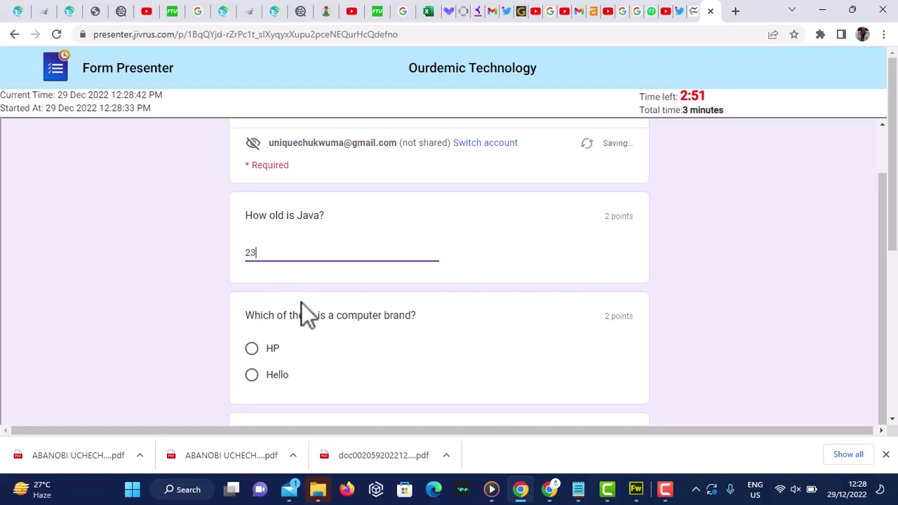
{"action": "scroll", "coordinate": [325, 336], "scroll_direction": "down", "scroll_amount": 1}
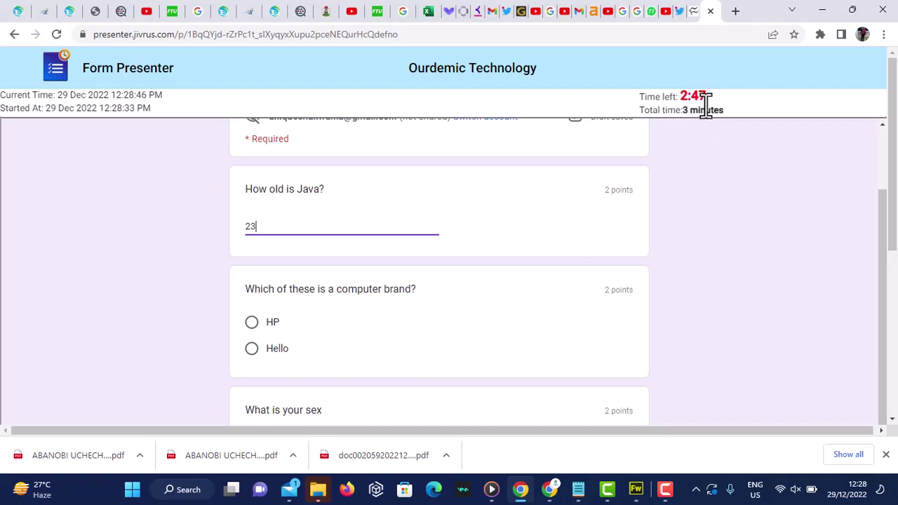
{"action": "scroll", "coordinate": [492, 245], "scroll_direction": "down", "scroll_amount": 1}
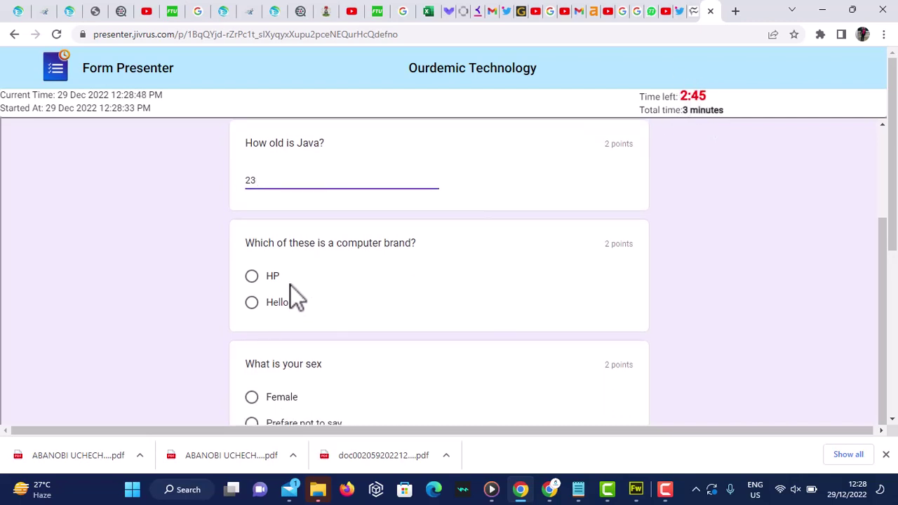
{"action": "left_click", "coordinate": [254, 276]}
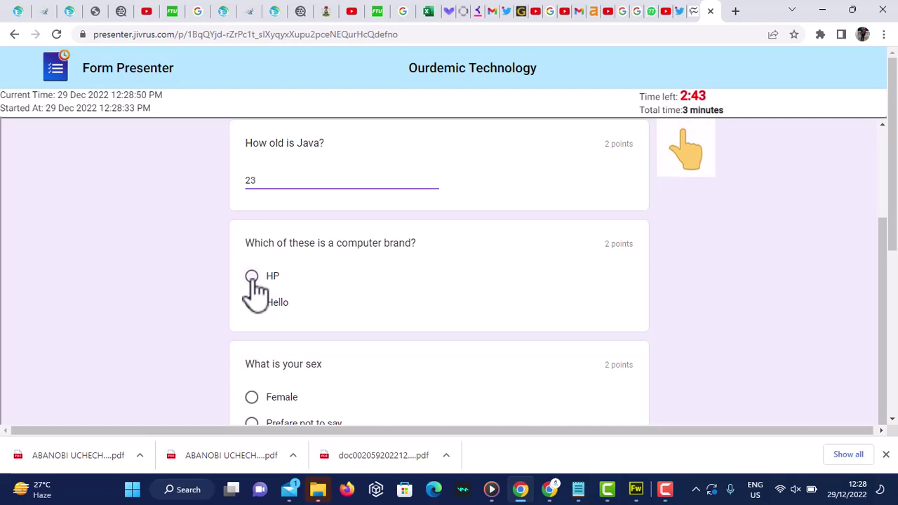
Select Male and check HHH, then submit the quiz with 2:12 remaining
{"action": "scroll", "coordinate": [364, 330], "scroll_direction": "up", "scroll_amount": 2}
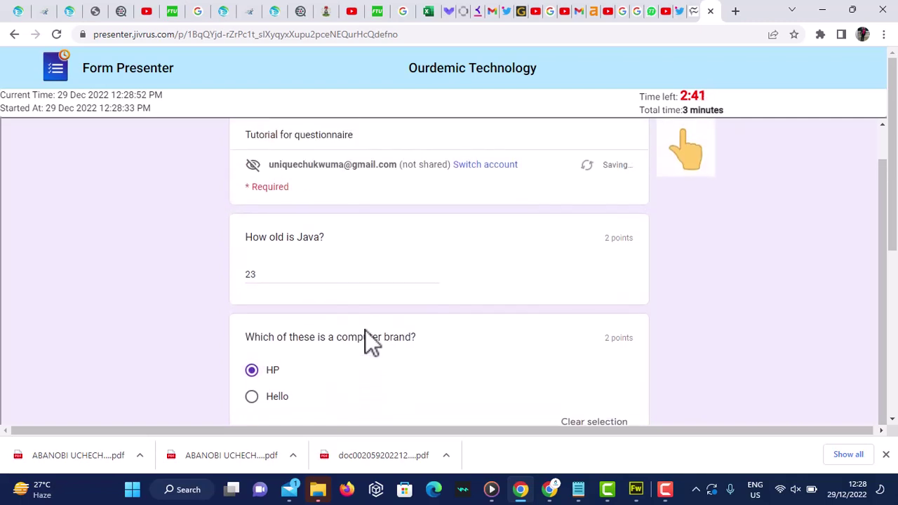
{"action": "scroll", "coordinate": [365, 330], "scroll_direction": "down", "scroll_amount": 3}
{"action": "scroll", "coordinate": [364, 330], "scroll_direction": "down", "scroll_amount": 2}
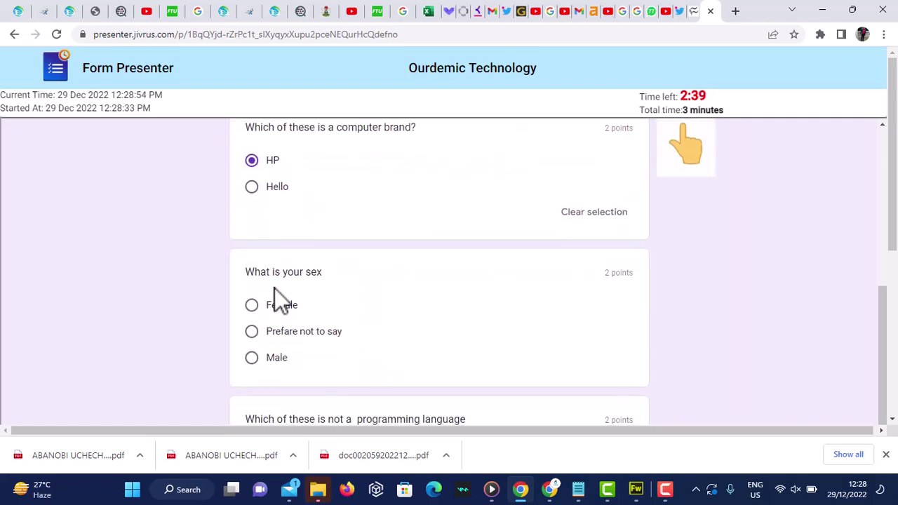
{"action": "left_click", "coordinate": [251, 358]}
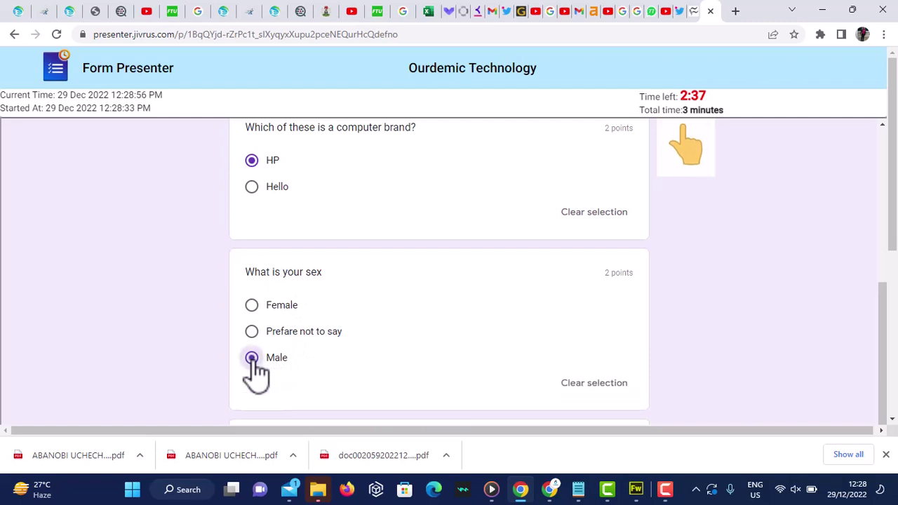
{"action": "scroll", "coordinate": [355, 362], "scroll_direction": "down", "scroll_amount": 2}
{"action": "scroll", "coordinate": [361, 373], "scroll_direction": "down", "scroll_amount": 1}
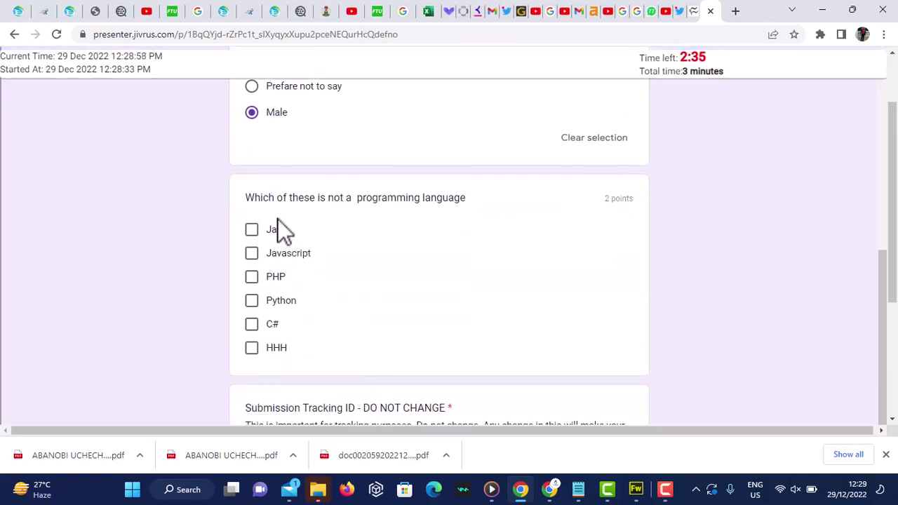
{"action": "left_click", "coordinate": [251, 349]}
{"action": "scroll", "coordinate": [305, 343], "scroll_direction": "down", "scroll_amount": 2}
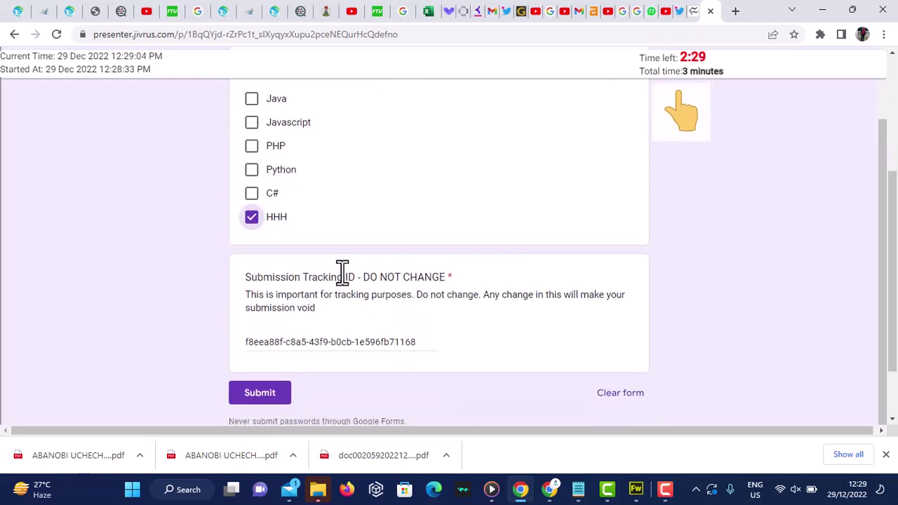
{"action": "scroll", "coordinate": [412, 206], "scroll_direction": "up", "scroll_amount": 4}
{"action": "scroll", "coordinate": [411, 206], "scroll_direction": "up", "scroll_amount": 2}
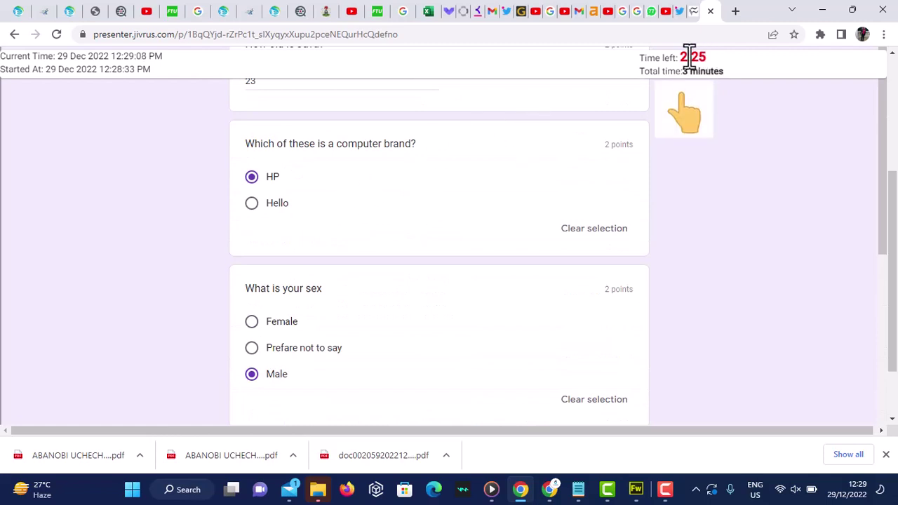
{"action": "scroll", "coordinate": [508, 230], "scroll_direction": "up", "scroll_amount": 2}
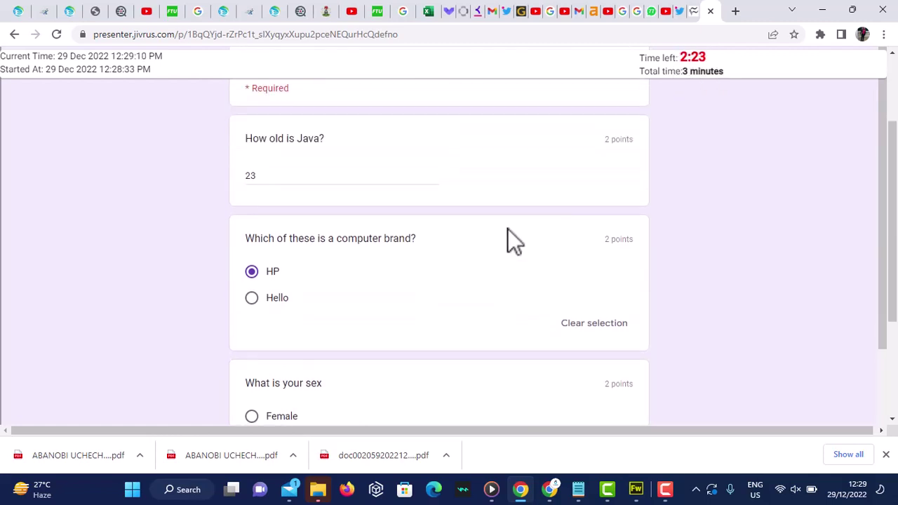
{"action": "scroll", "coordinate": [508, 230], "scroll_direction": "up", "scroll_amount": 2}
{"action": "scroll", "coordinate": [507, 230], "scroll_direction": "down", "scroll_amount": 6}
{"action": "scroll", "coordinate": [508, 230], "scroll_direction": "down", "scroll_amount": 5}
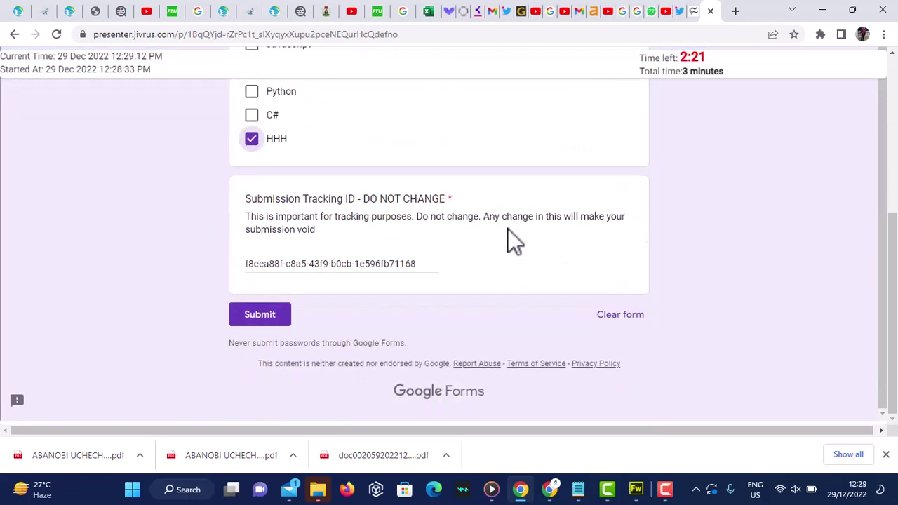
{"action": "left_click", "coordinate": [259, 319]}
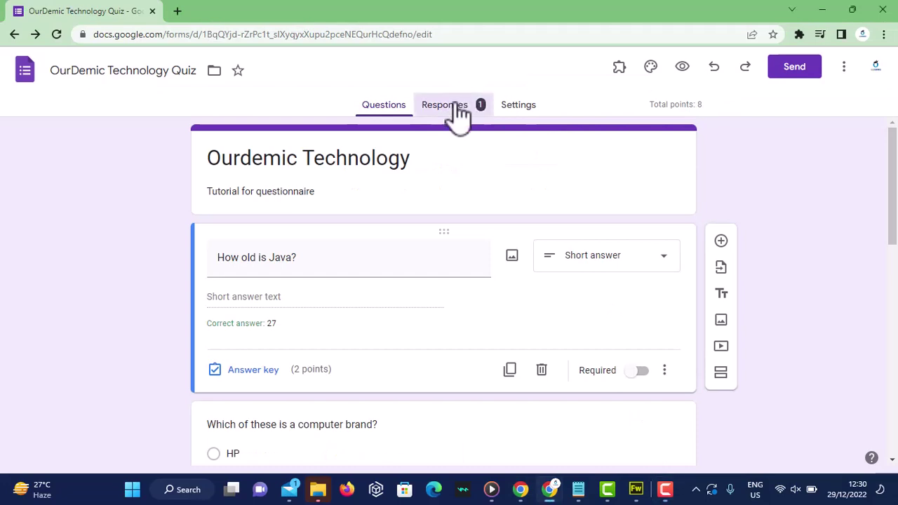
Show the Responses tab with 1 response averaging 6 out of 8 points
{"action": "left_click", "coordinate": [456, 106]}
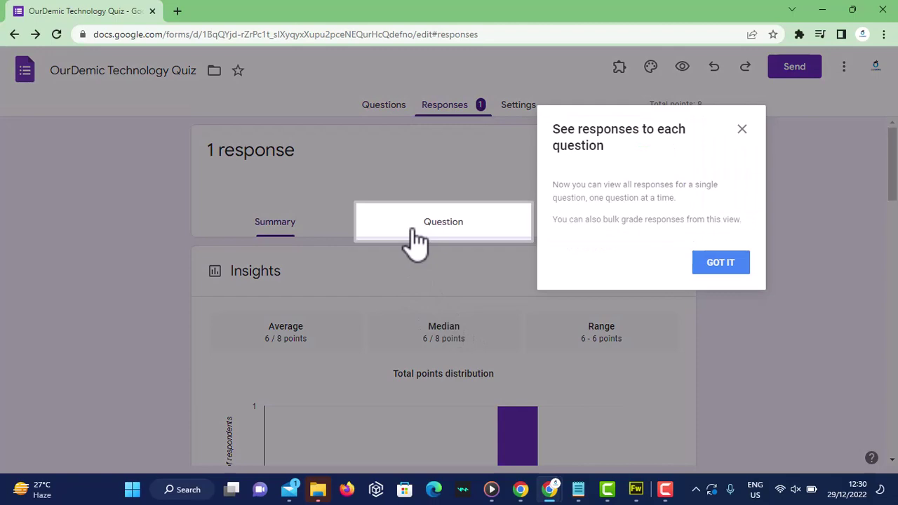
Dismiss the tip and review the Summary charts, finding only How old is Java? missed
{"action": "left_click", "coordinate": [720, 263]}
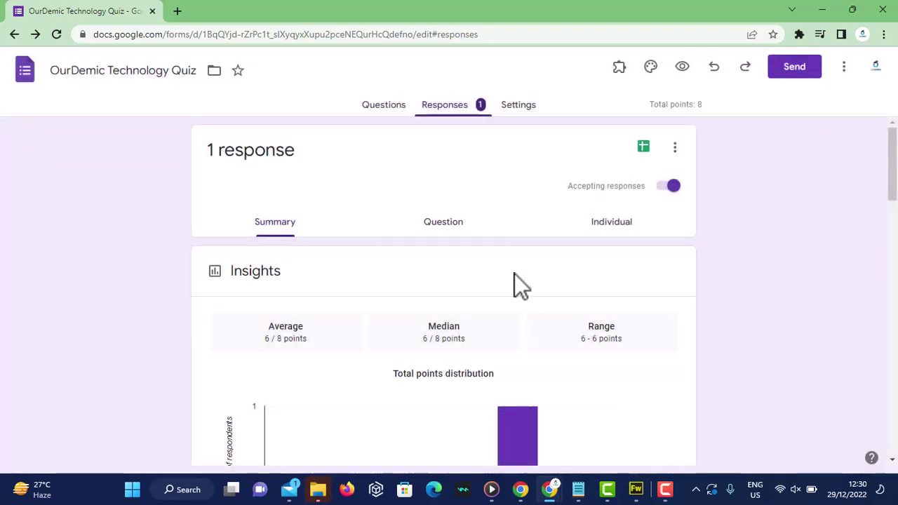
{"action": "scroll", "coordinate": [514, 274], "scroll_direction": "down", "scroll_amount": 2}
{"action": "scroll", "coordinate": [514, 274], "scroll_direction": "down", "scroll_amount": 5}
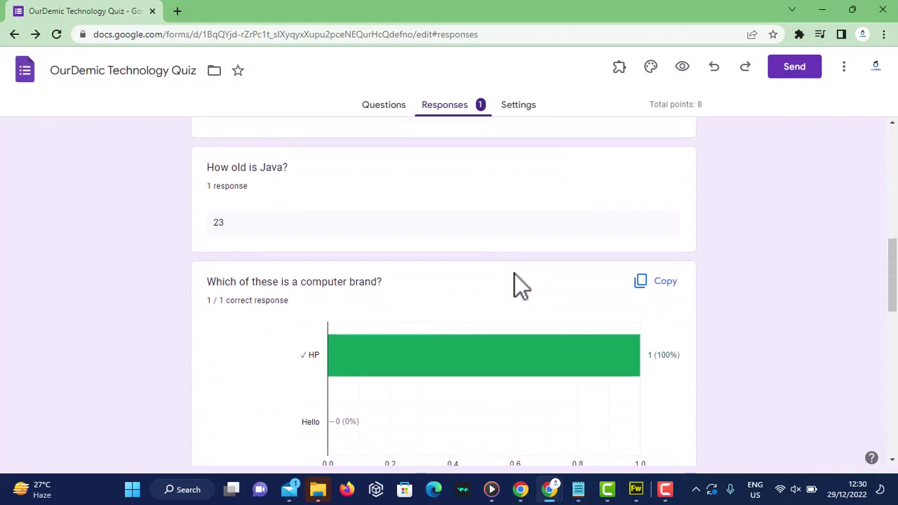
{"action": "scroll", "coordinate": [514, 274], "scroll_direction": "up", "scroll_amount": 1}
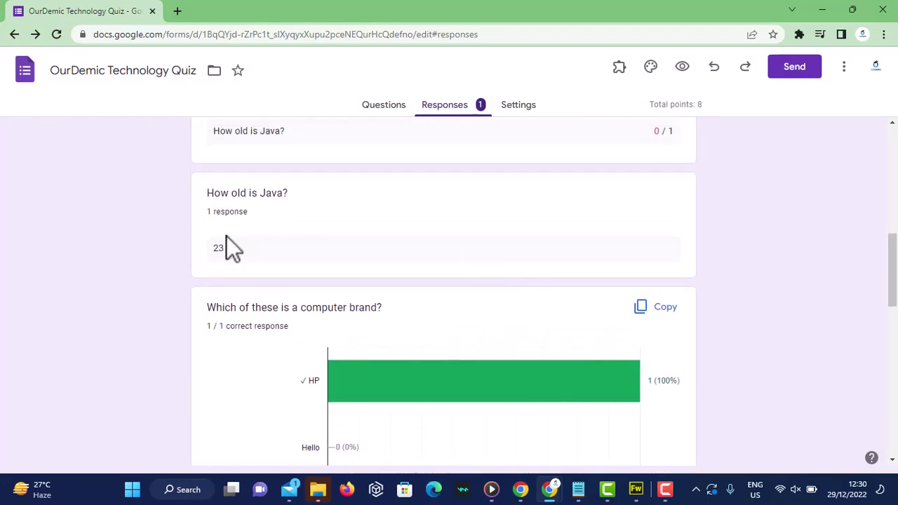
{"action": "scroll", "coordinate": [239, 263], "scroll_direction": "down", "scroll_amount": 3}
{"action": "scroll", "coordinate": [235, 262], "scroll_direction": "up", "scroll_amount": 1}
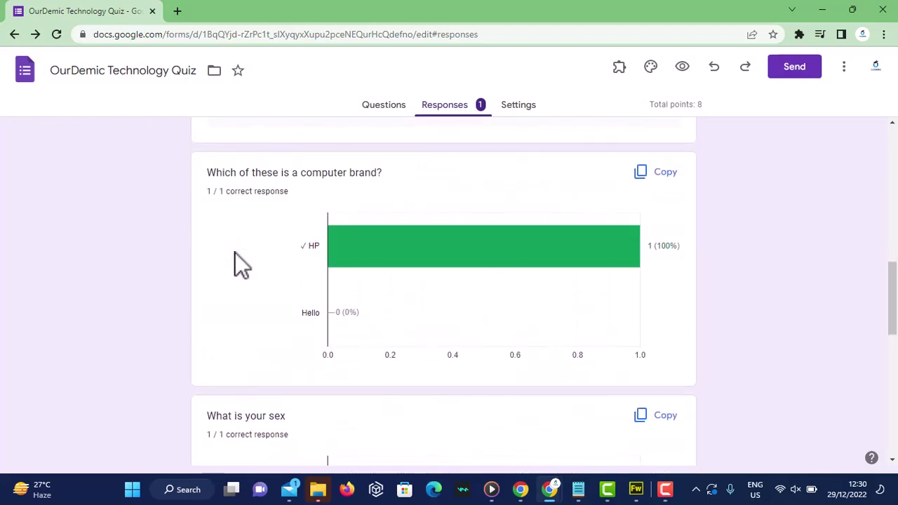
{"action": "mouse_move", "coordinate": [483, 381]}
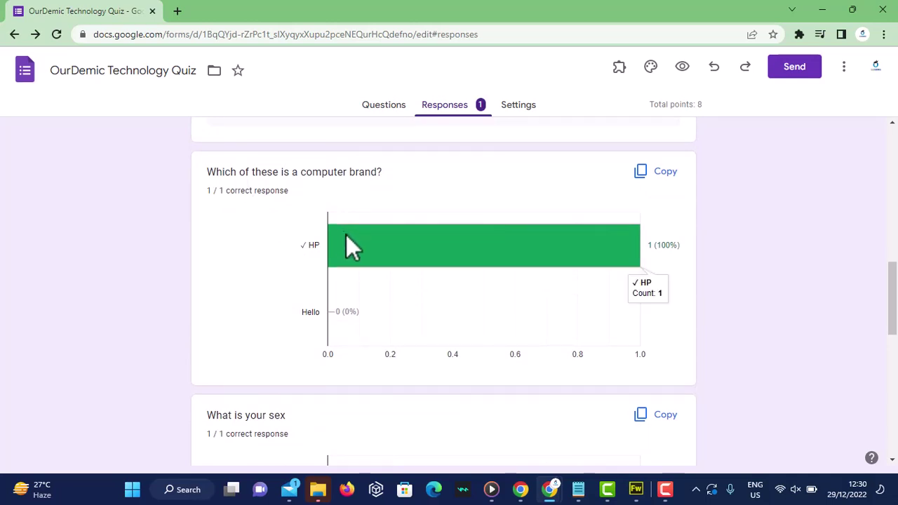
{"action": "scroll", "coordinate": [503, 236], "scroll_direction": "up", "scroll_amount": 1}
{"action": "scroll", "coordinate": [503, 236], "scroll_direction": "up", "scroll_amount": 2}
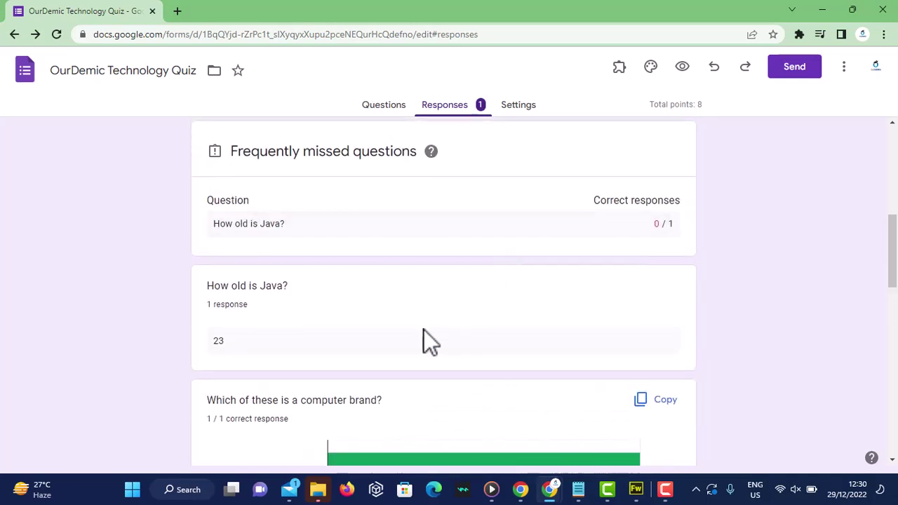
{"action": "scroll", "coordinate": [381, 330], "scroll_direction": "down", "scroll_amount": 2}
{"action": "scroll", "coordinate": [380, 330], "scroll_direction": "down", "scroll_amount": 5}
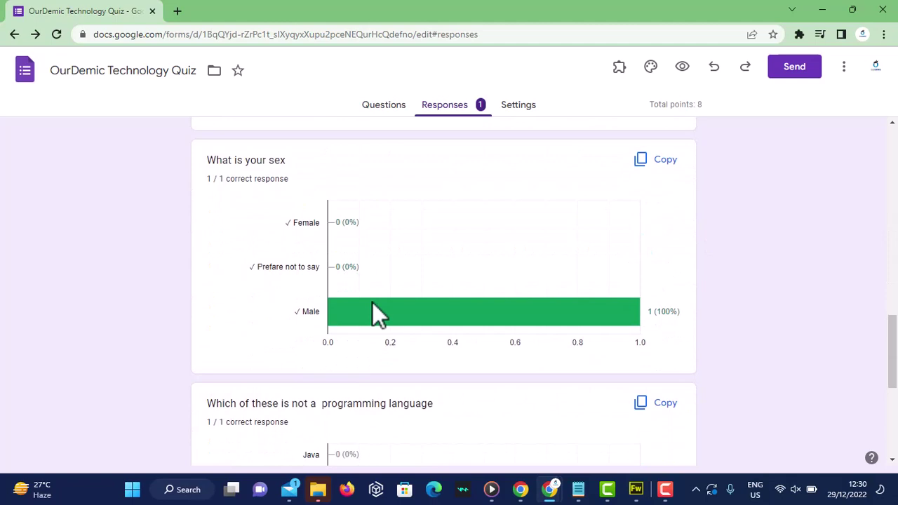
{"action": "scroll", "coordinate": [538, 309], "scroll_direction": "down", "scroll_amount": 3}
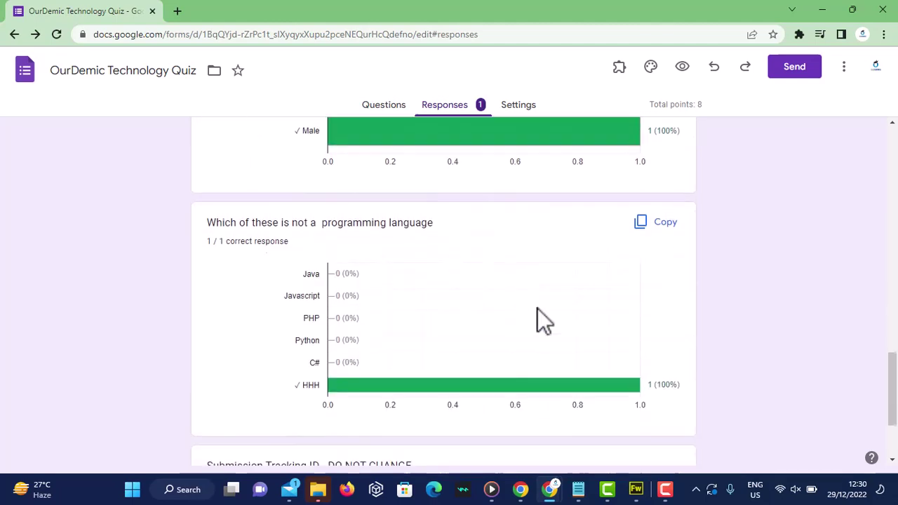
{"action": "scroll", "coordinate": [536, 347], "scroll_direction": "down", "scroll_amount": 1}
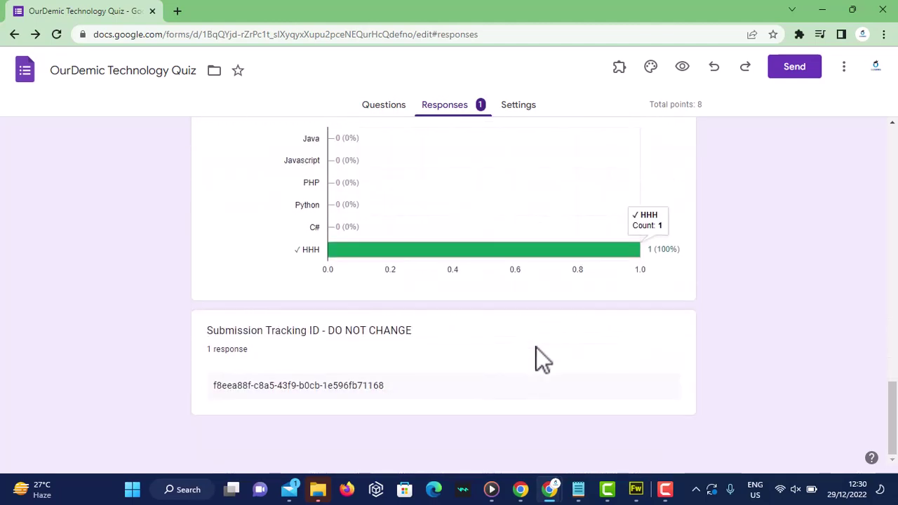
{"action": "scroll", "coordinate": [536, 347], "scroll_direction": "up", "scroll_amount": 12}
{"action": "scroll", "coordinate": [535, 347], "scroll_direction": "up", "scroll_amount": 3}
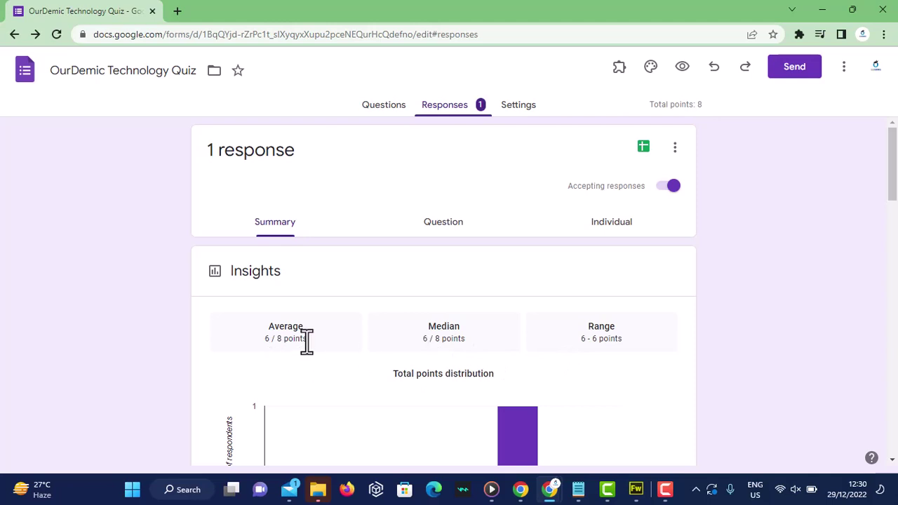
{"action": "left_click_drag", "start_coordinate": [307, 340], "coordinate": [289, 337]}
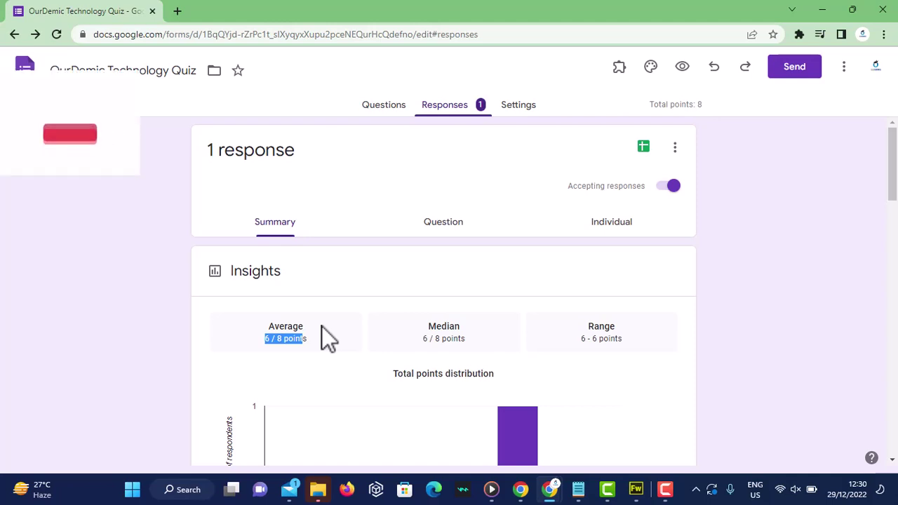
{"action": "left_click", "coordinate": [321, 335]}
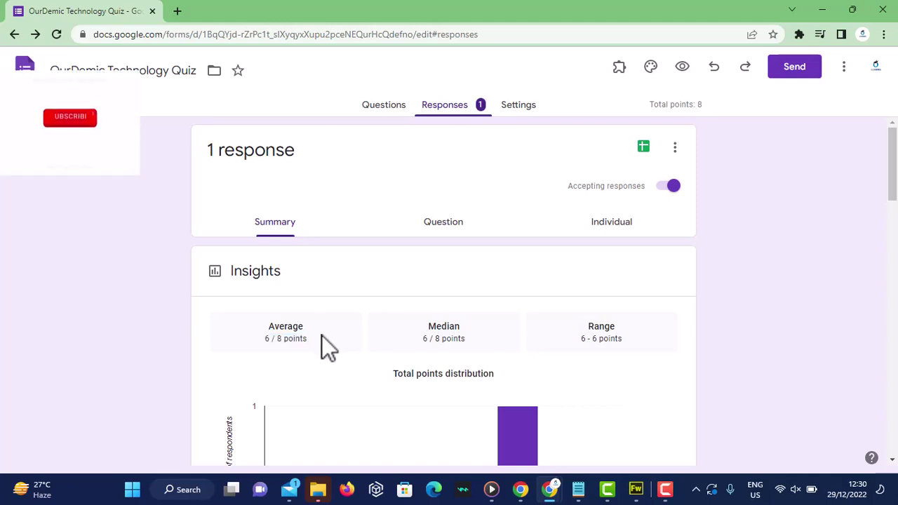
{"action": "left_click", "coordinate": [444, 225]}
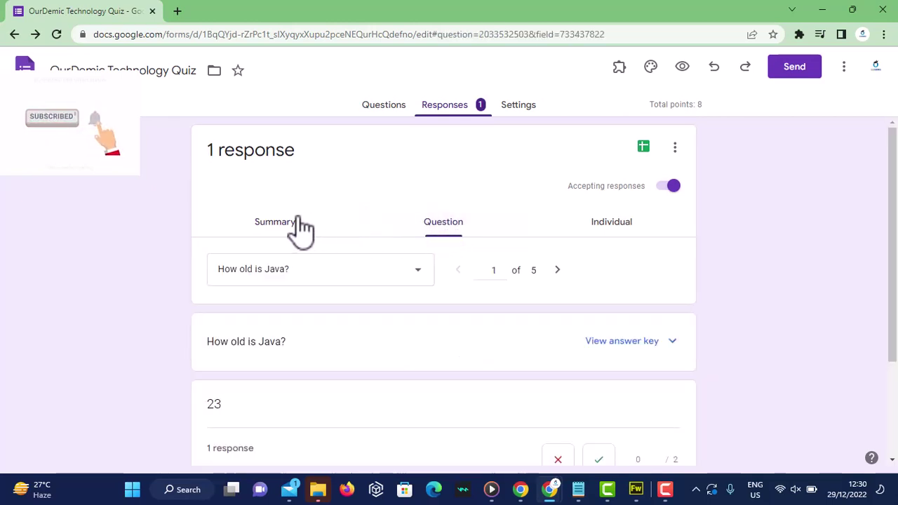
{"action": "left_click", "coordinate": [293, 228]}
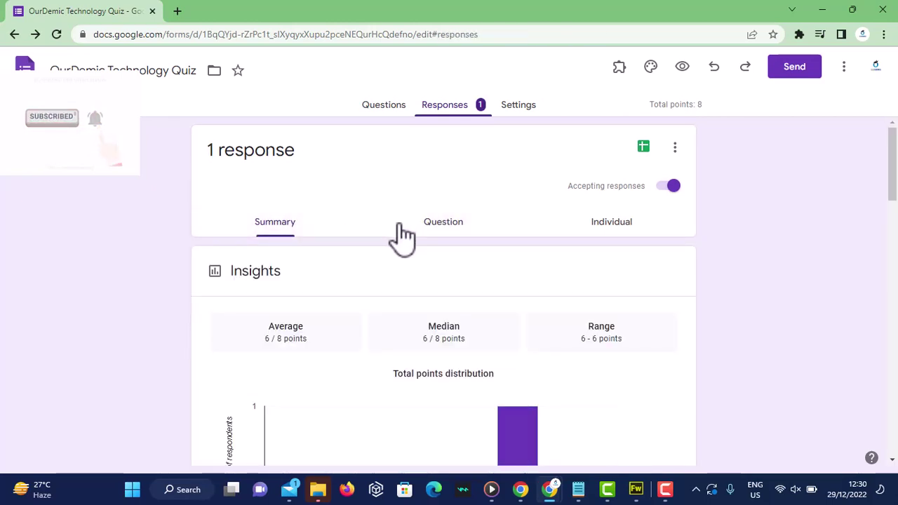